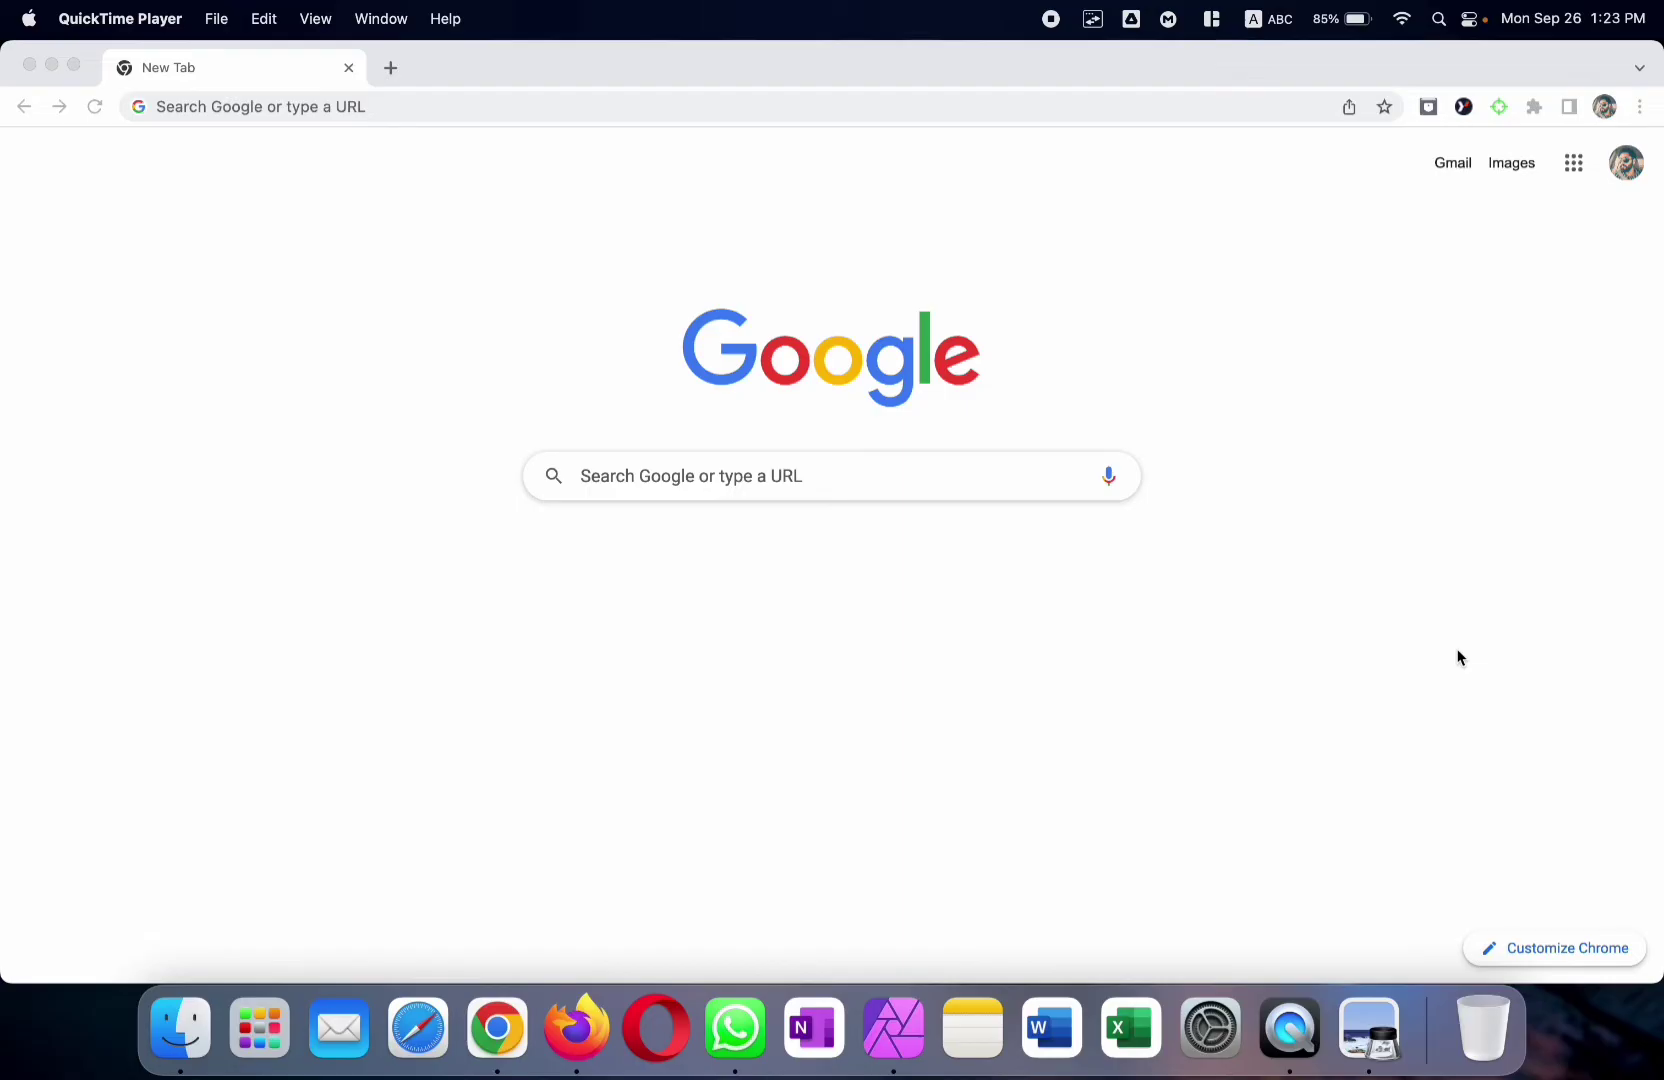
Step: Run the suggested Google search 'cisco packet tracer download' from Chrome's address bar
left_click(814, 108)
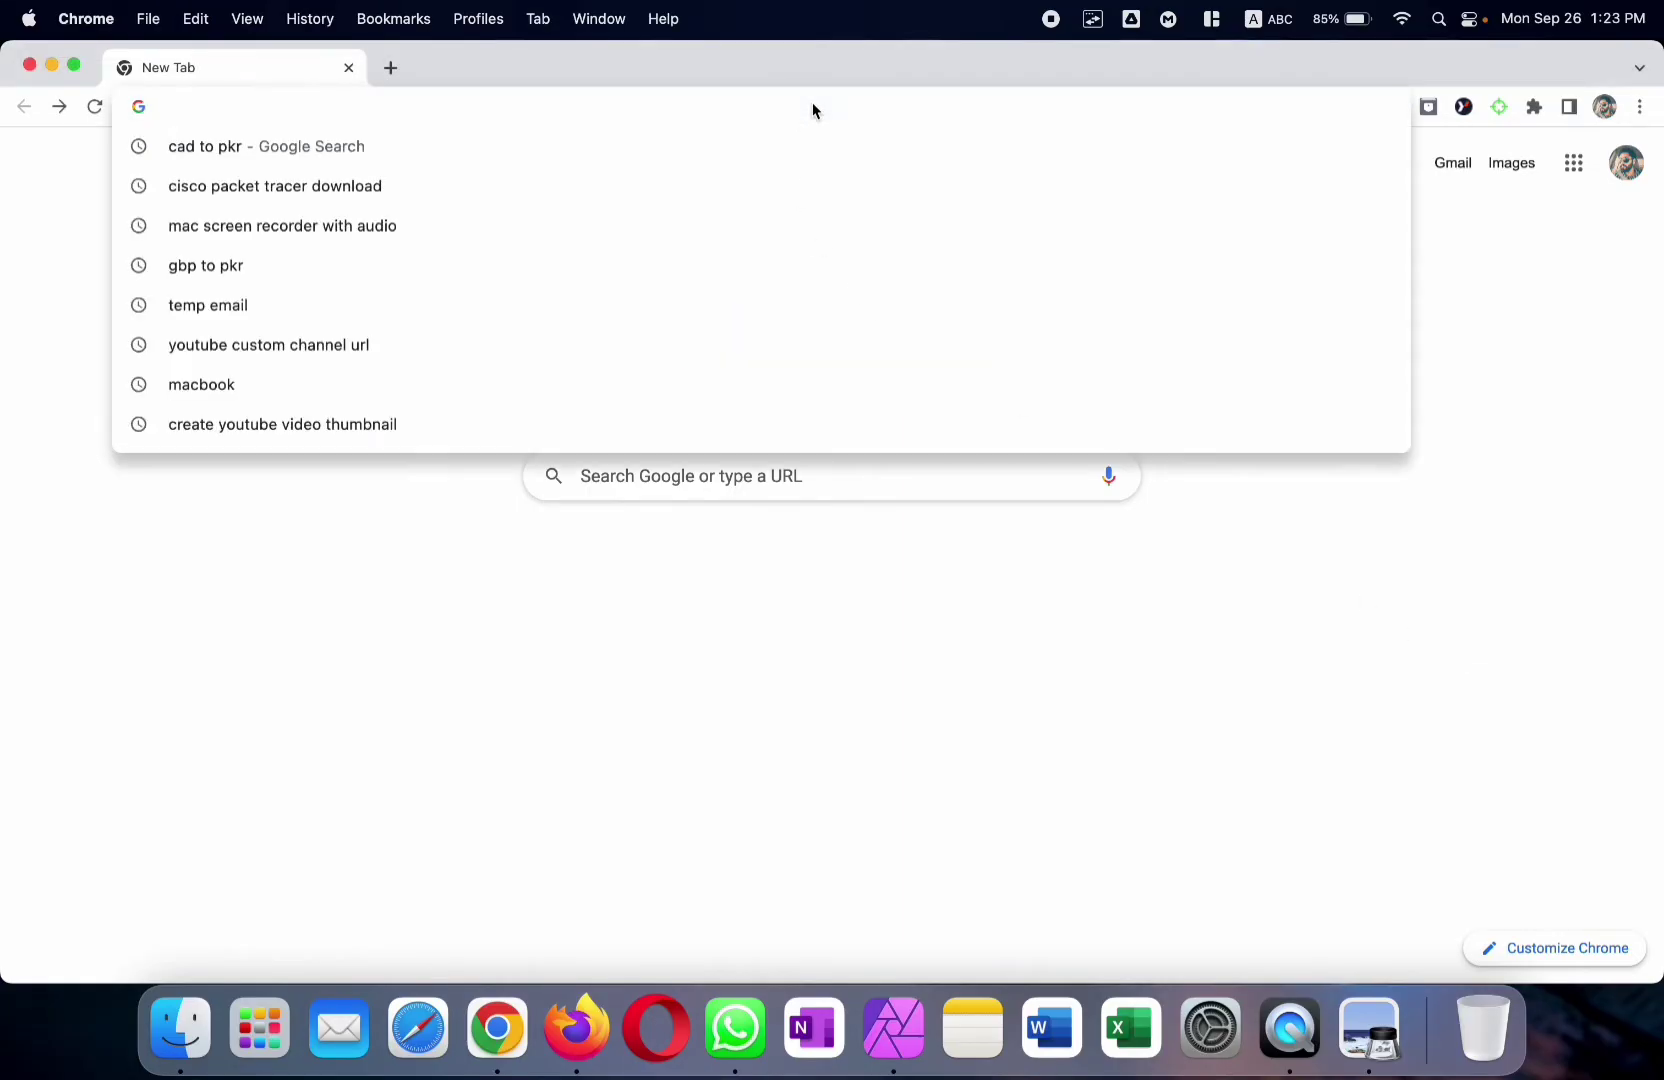
key("Down")
key("Down")
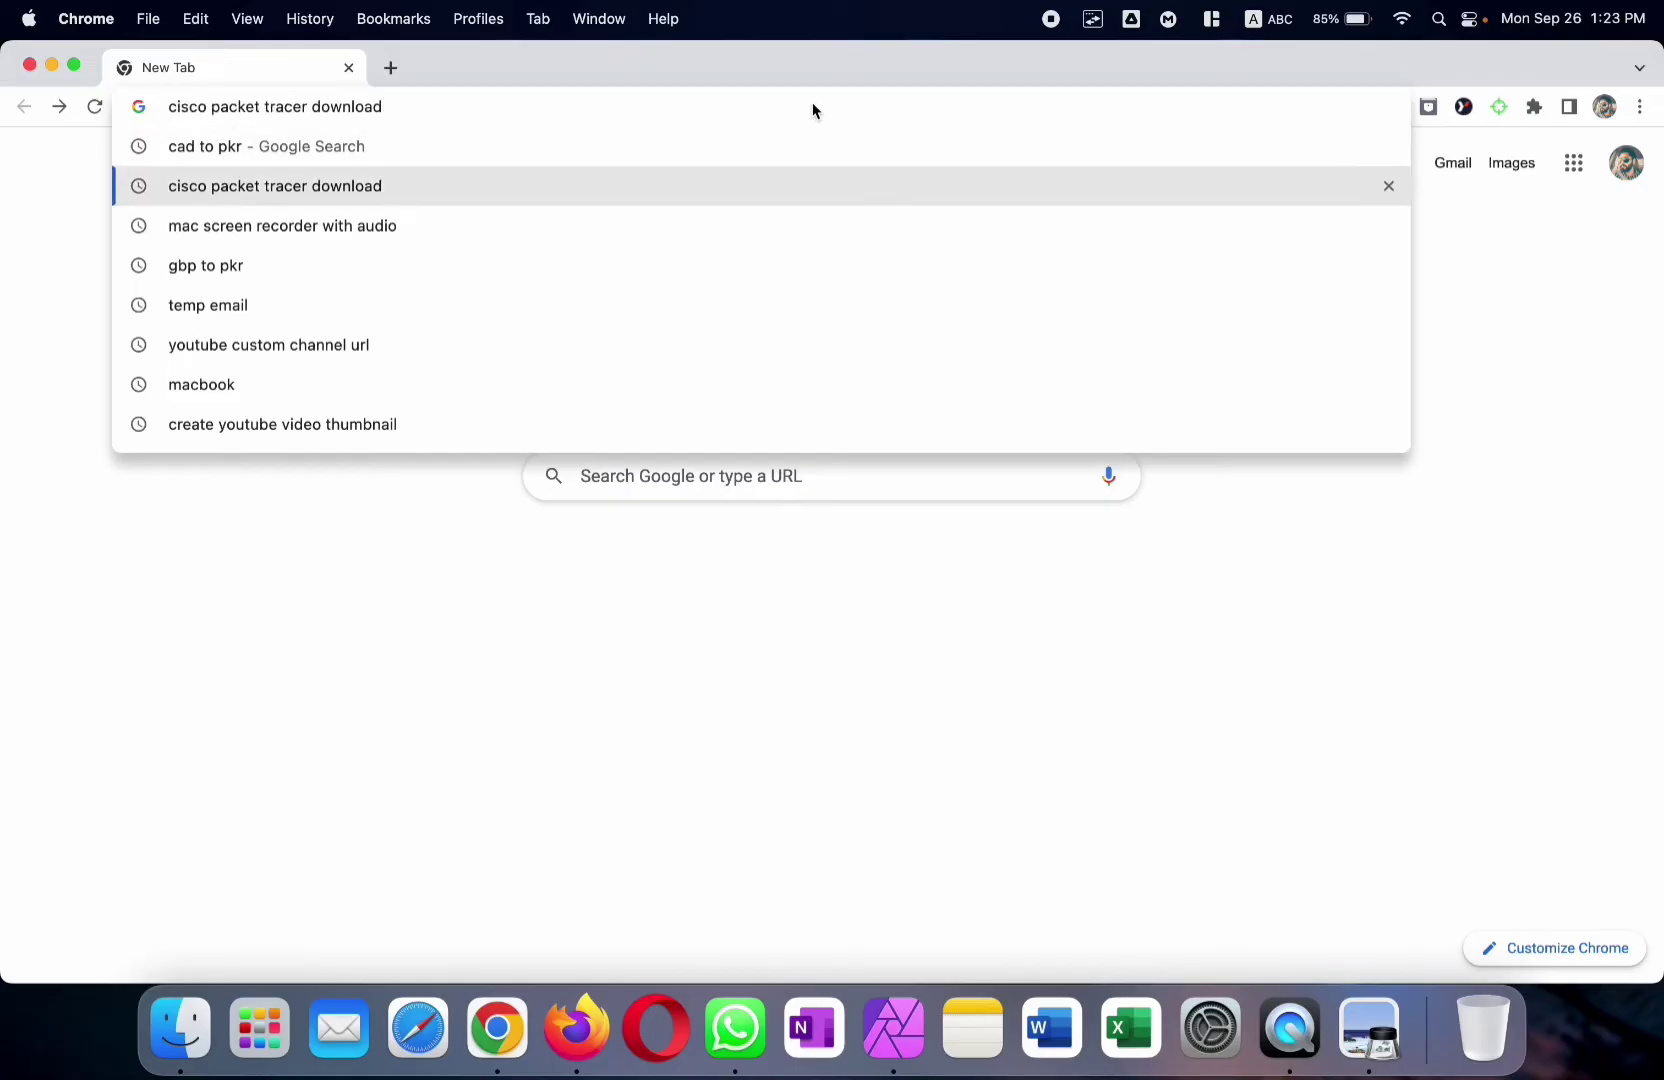
key("Return")
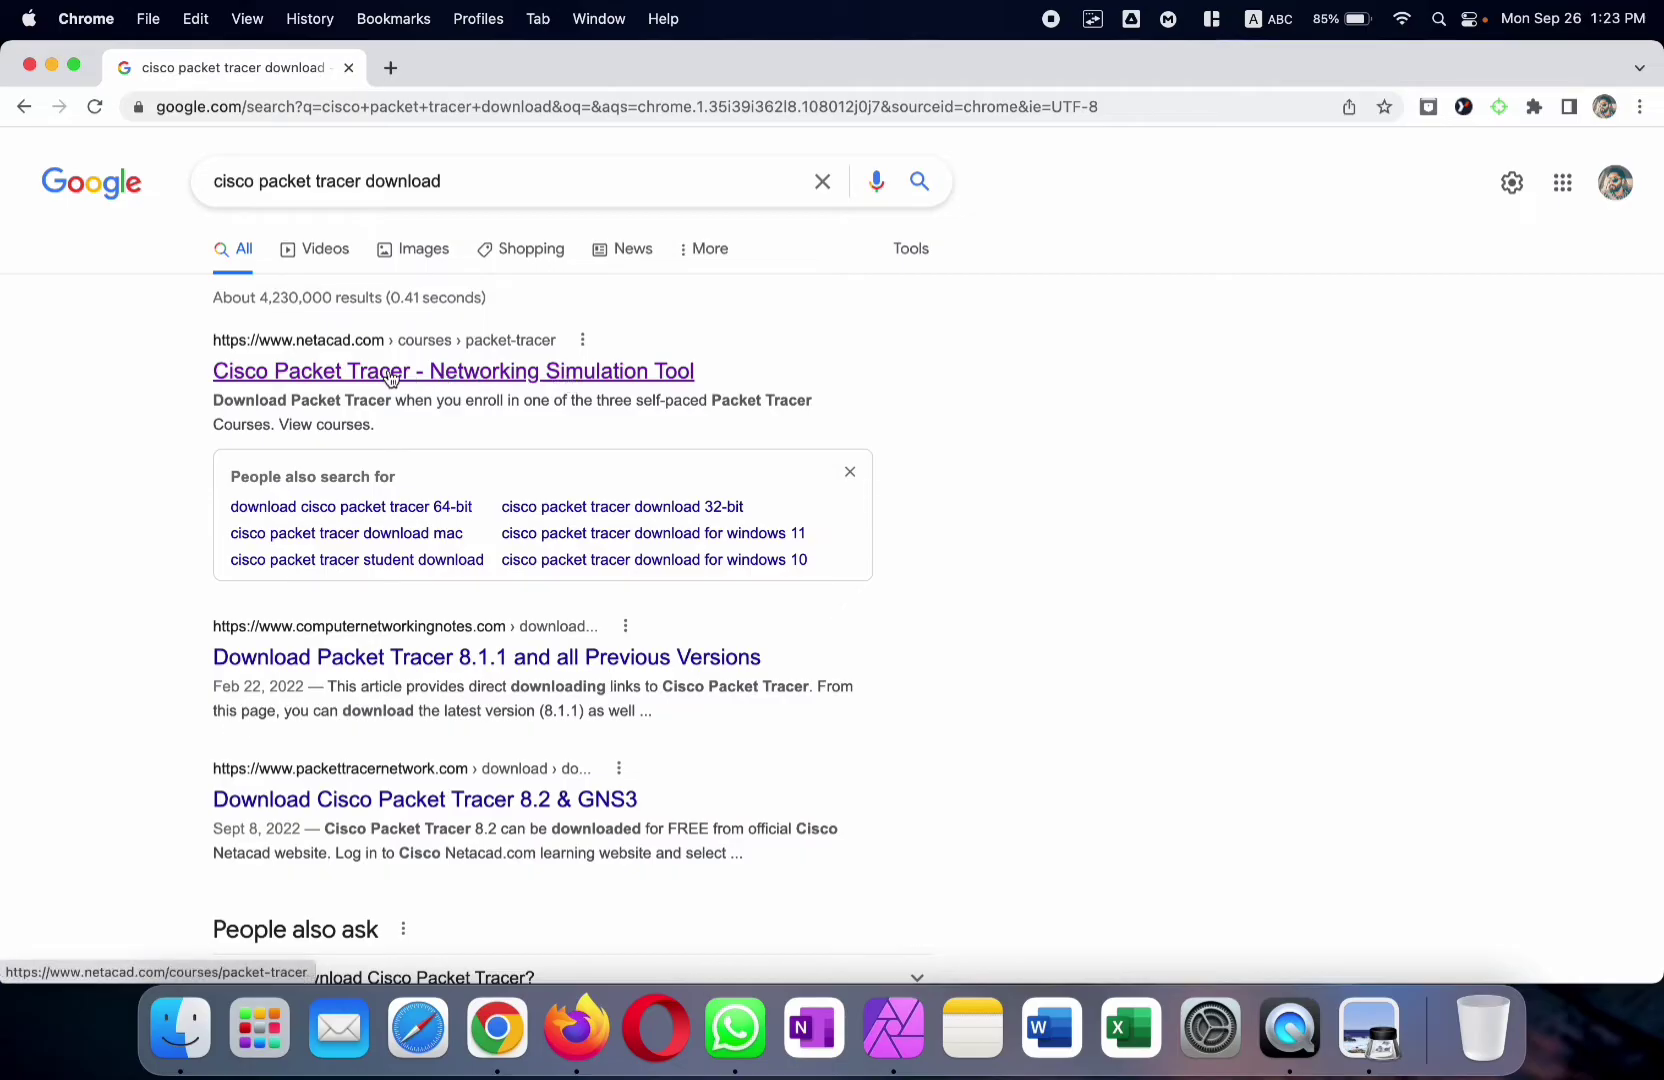
Step: Open the netacad.com Packet Tracer result, dismiss its cookie notice, and go to View courses
left_click(491, 373)
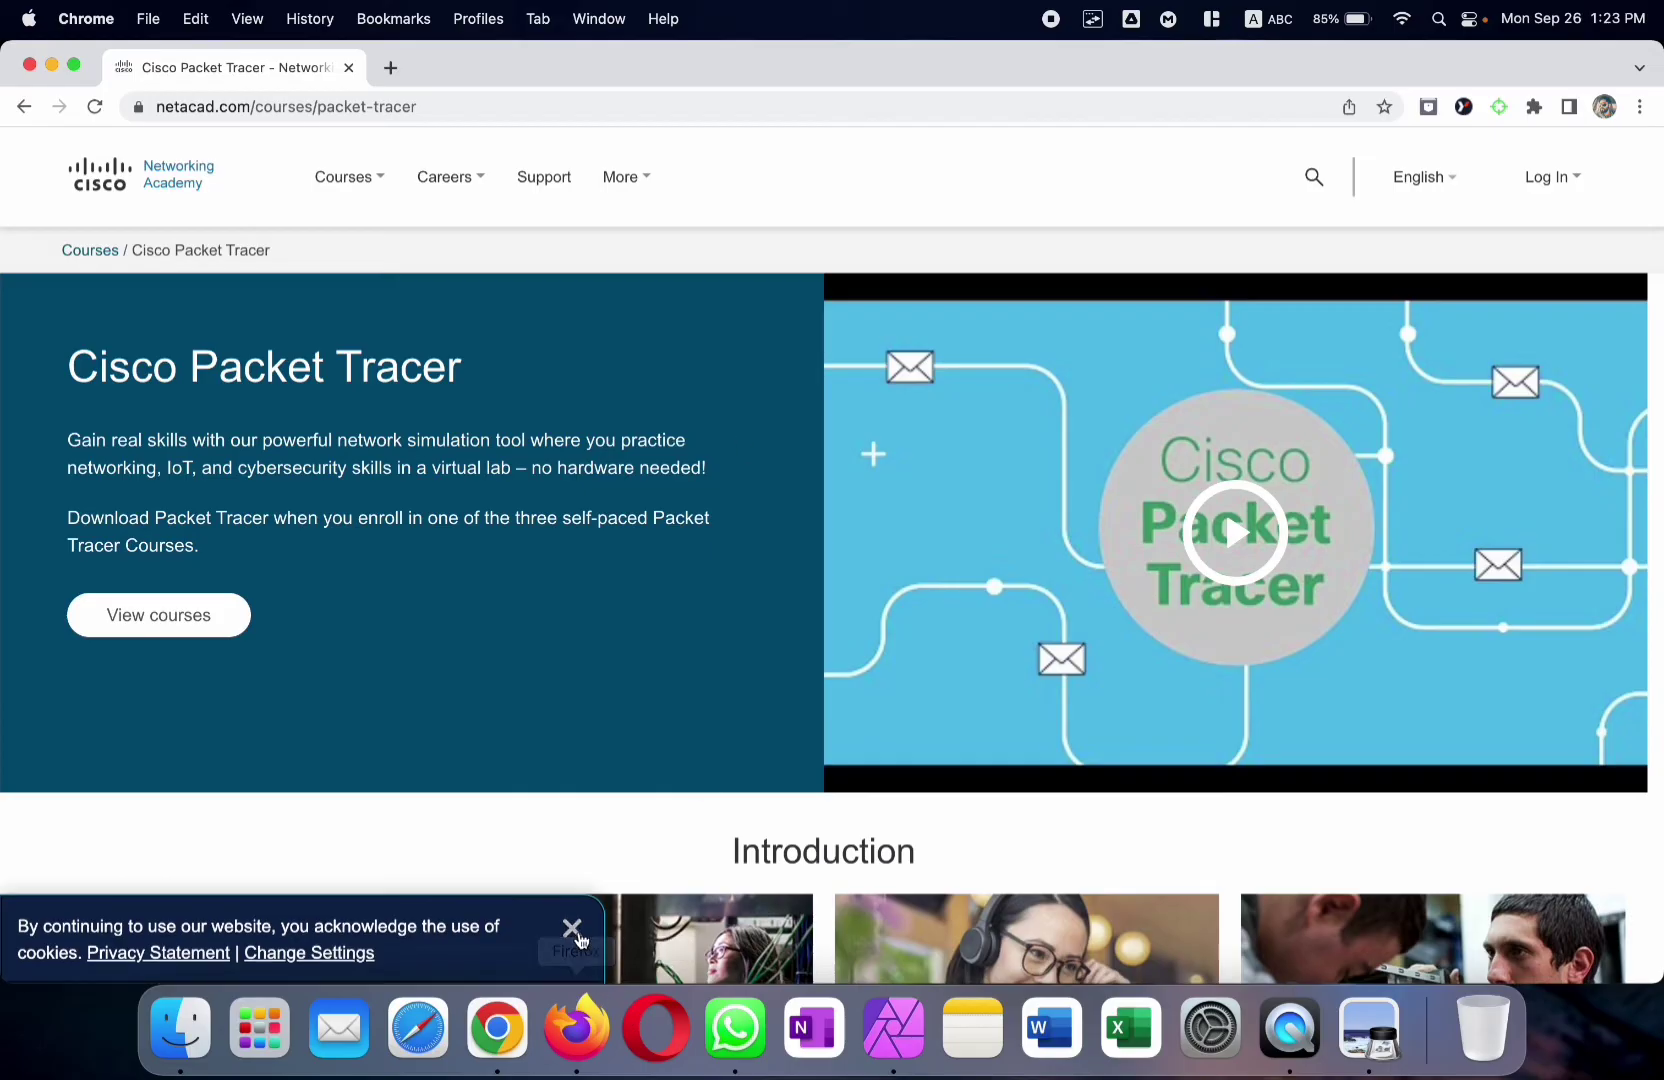
left_click(572, 930)
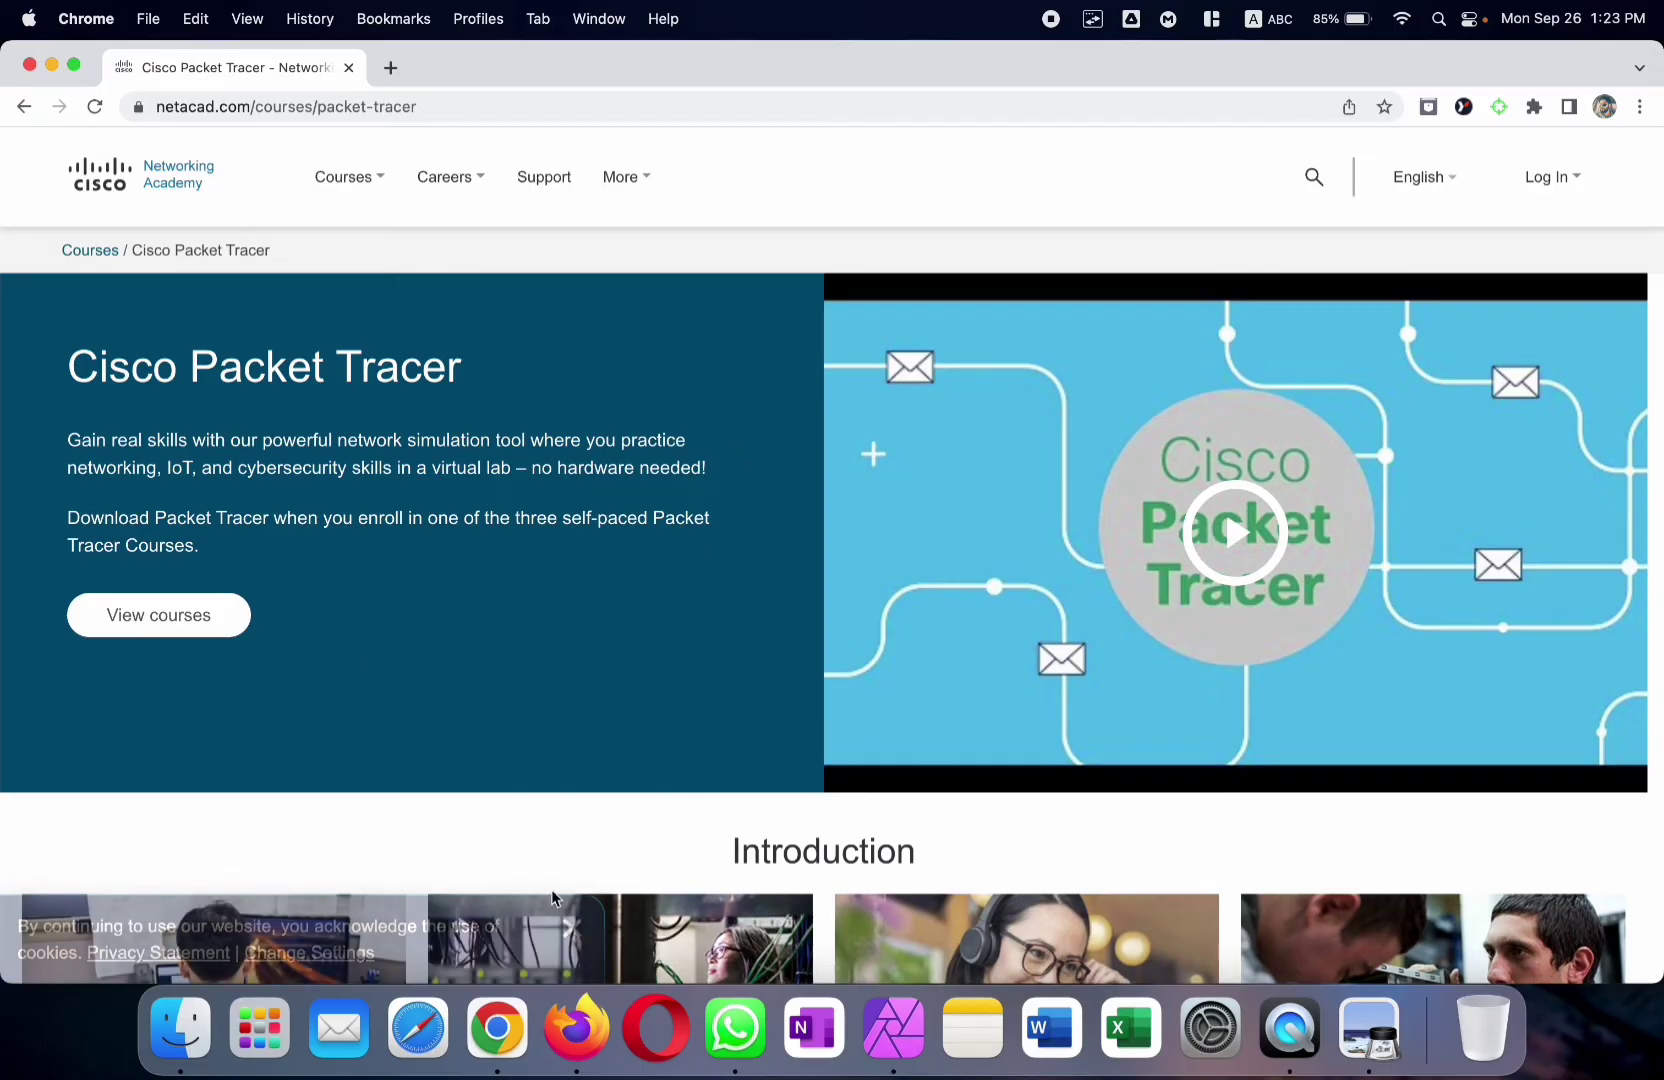
left_click(159, 626)
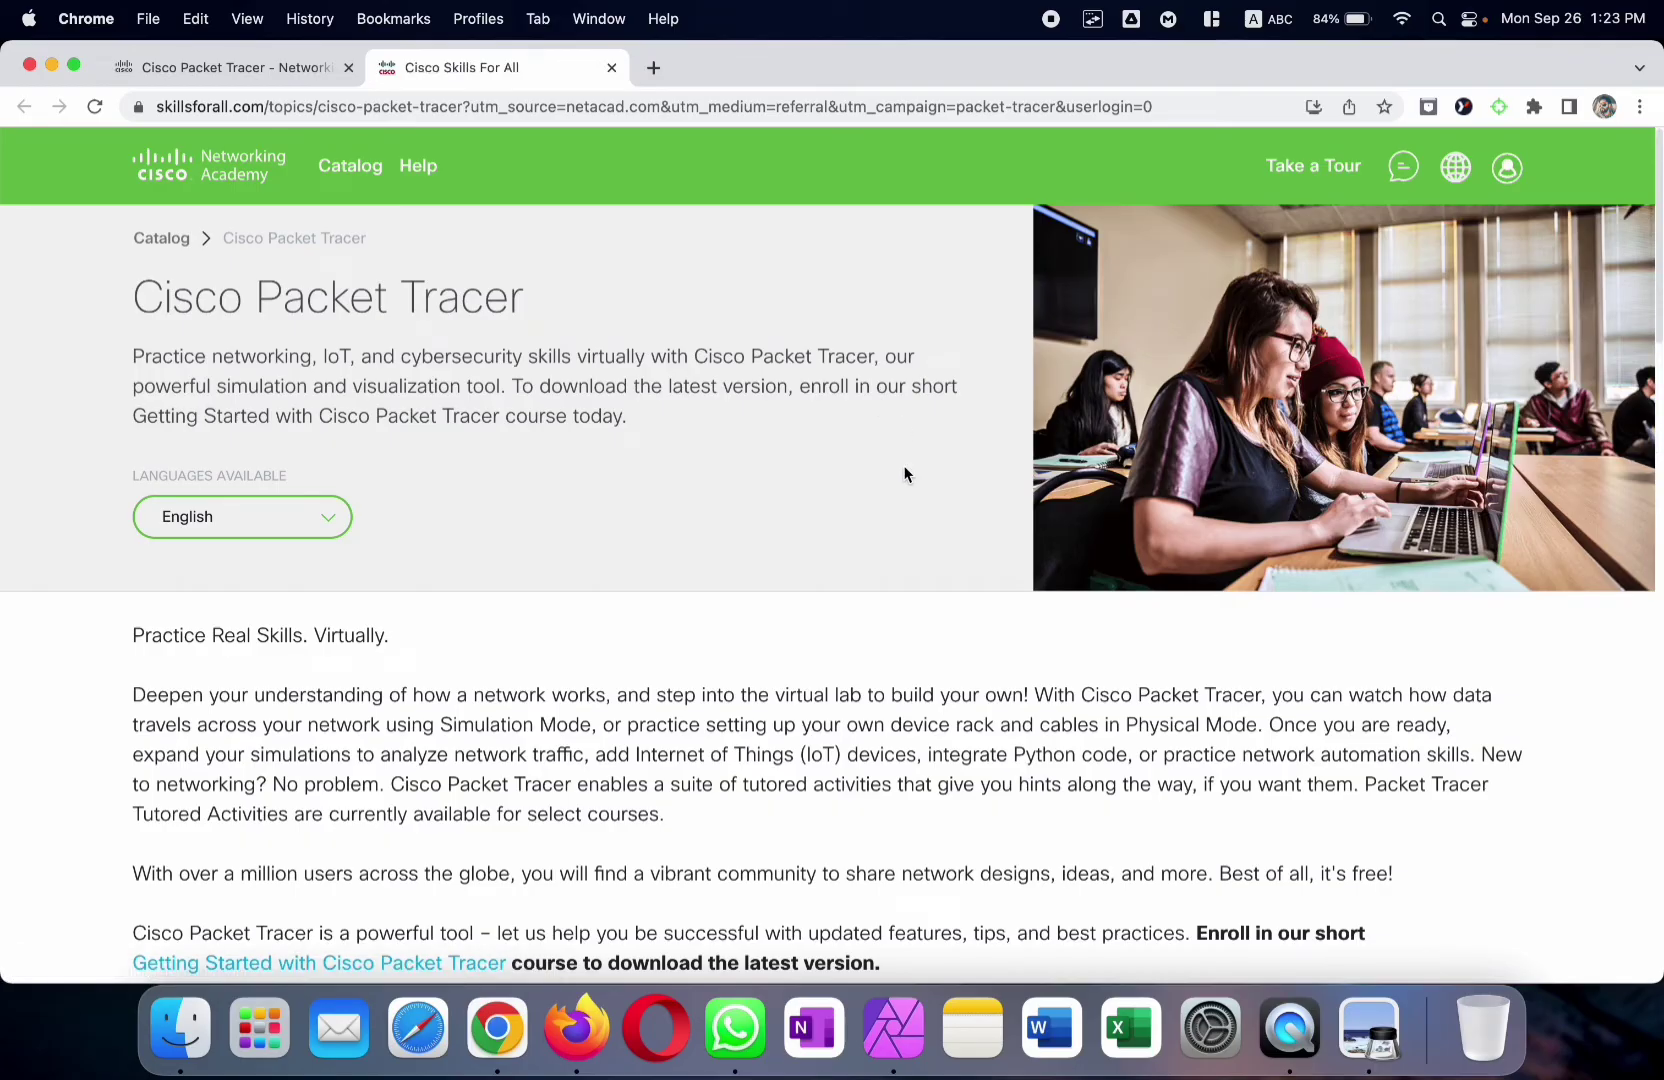
scroll(905, 474, "down", 1)
scroll(905, 474, "down", 3)
scroll(905, 474, "down", 4)
scroll(905, 474, "down", 3)
scroll(902, 468, "down", 2)
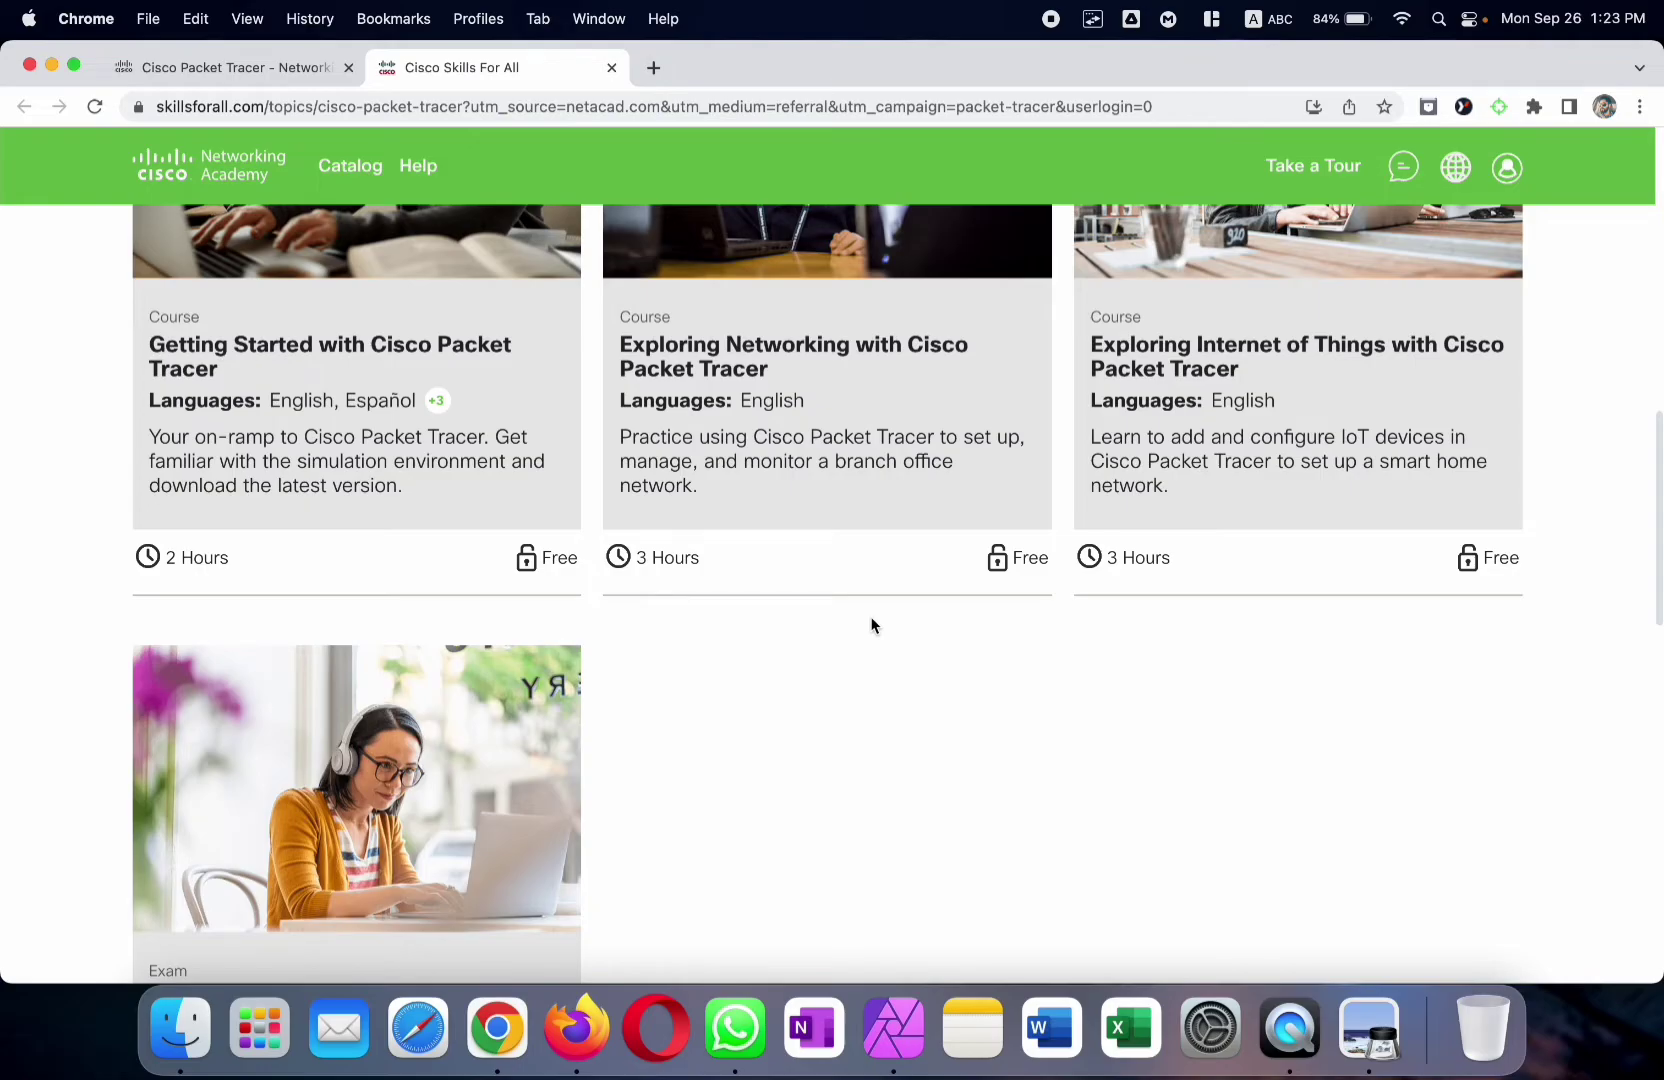
scroll(872, 626, "up", 1)
scroll(872, 626, "up", 5)
scroll(872, 626, "up", 5)
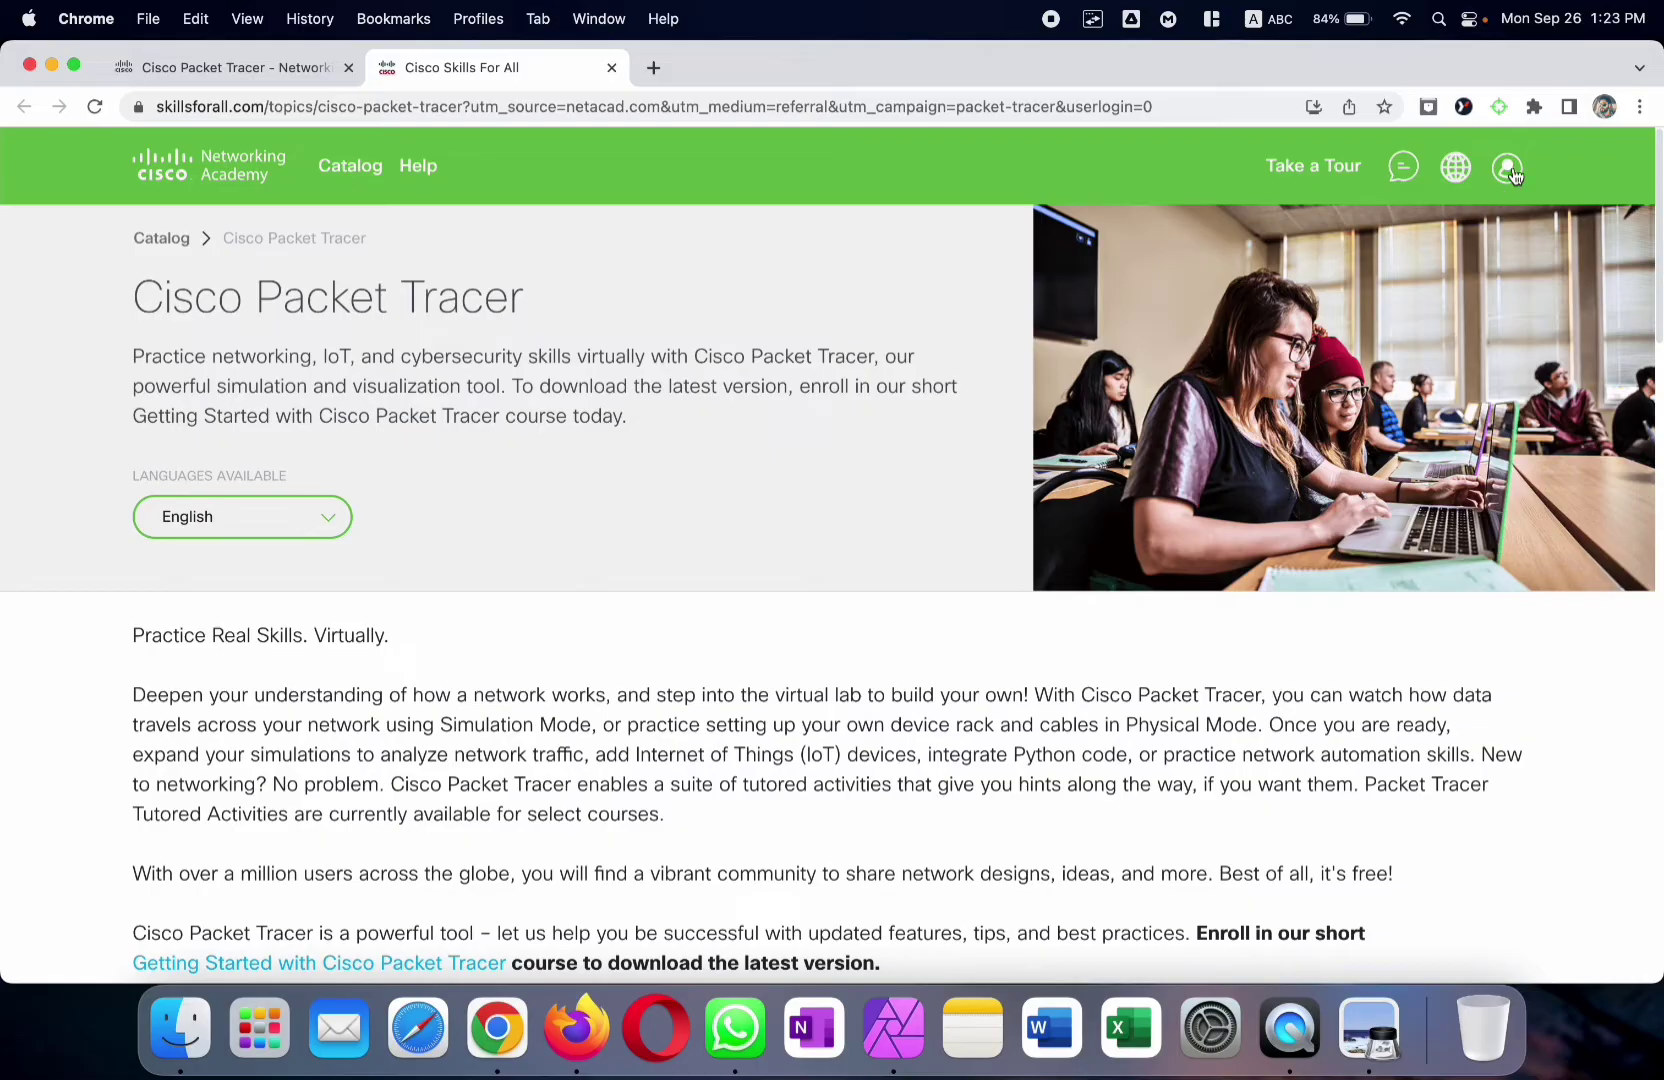
Step: Open the Skills For All login, glance at Sign up, return, and enter email and password
left_click(1509, 169)
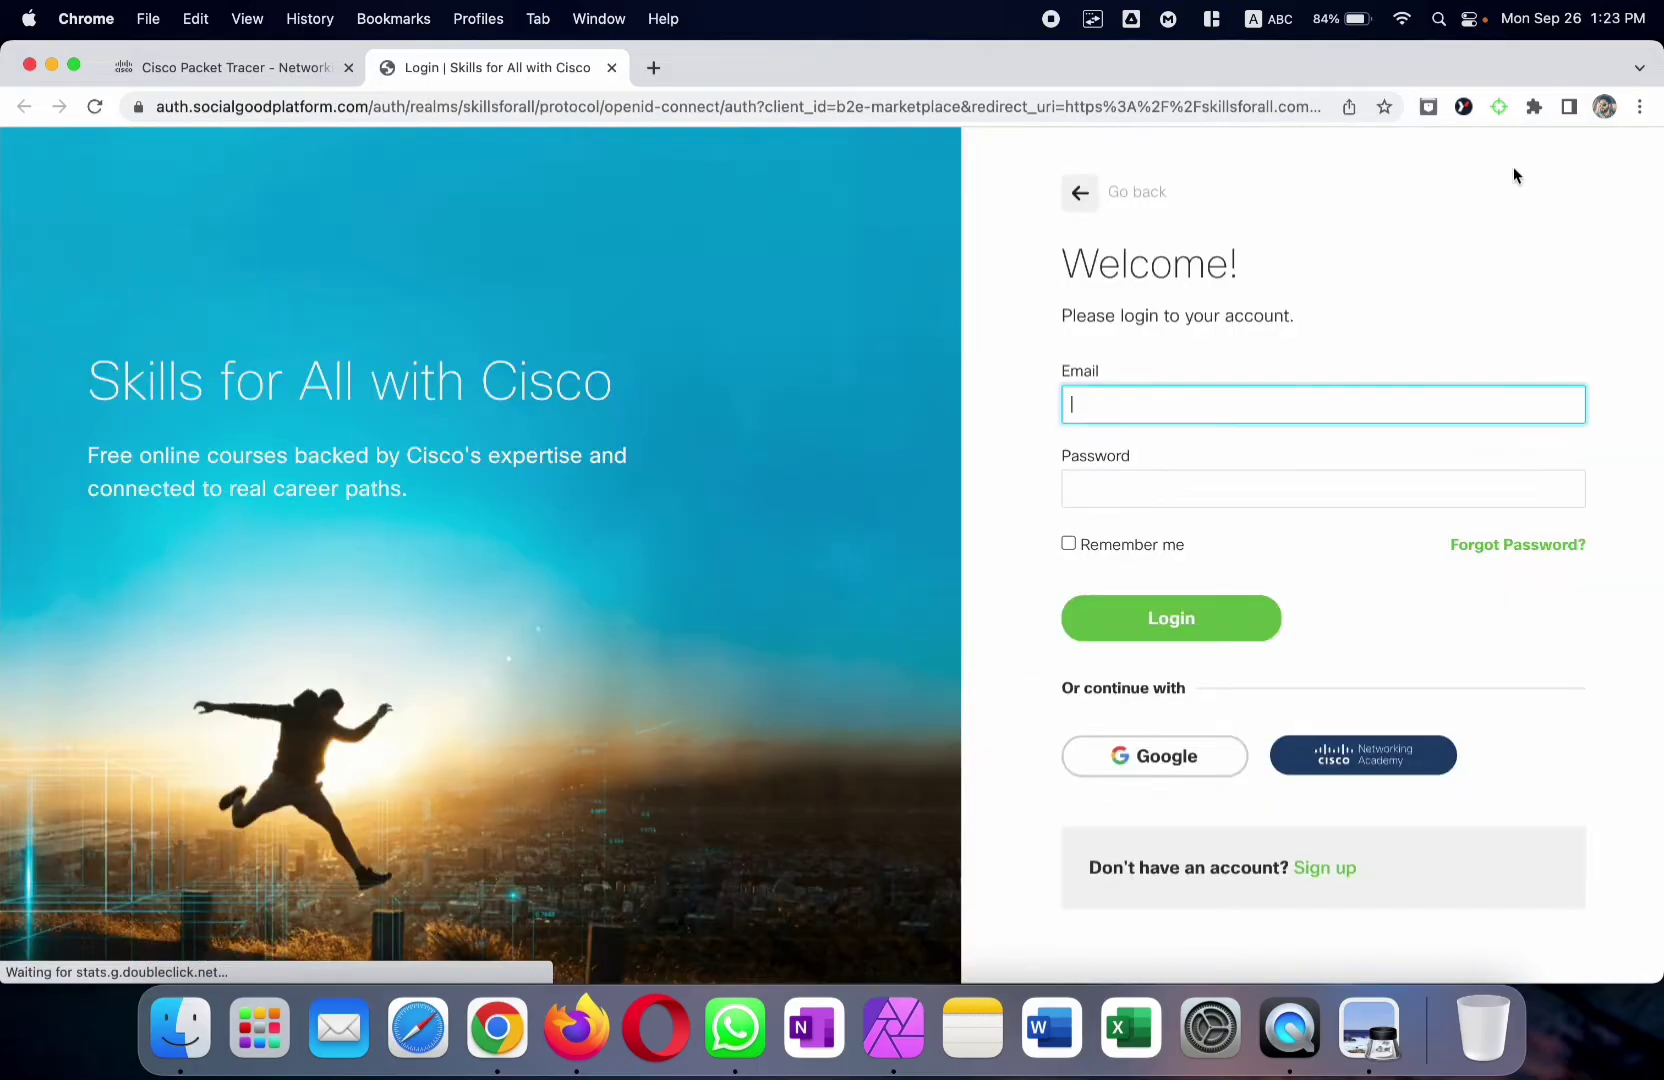
left_click(1339, 869)
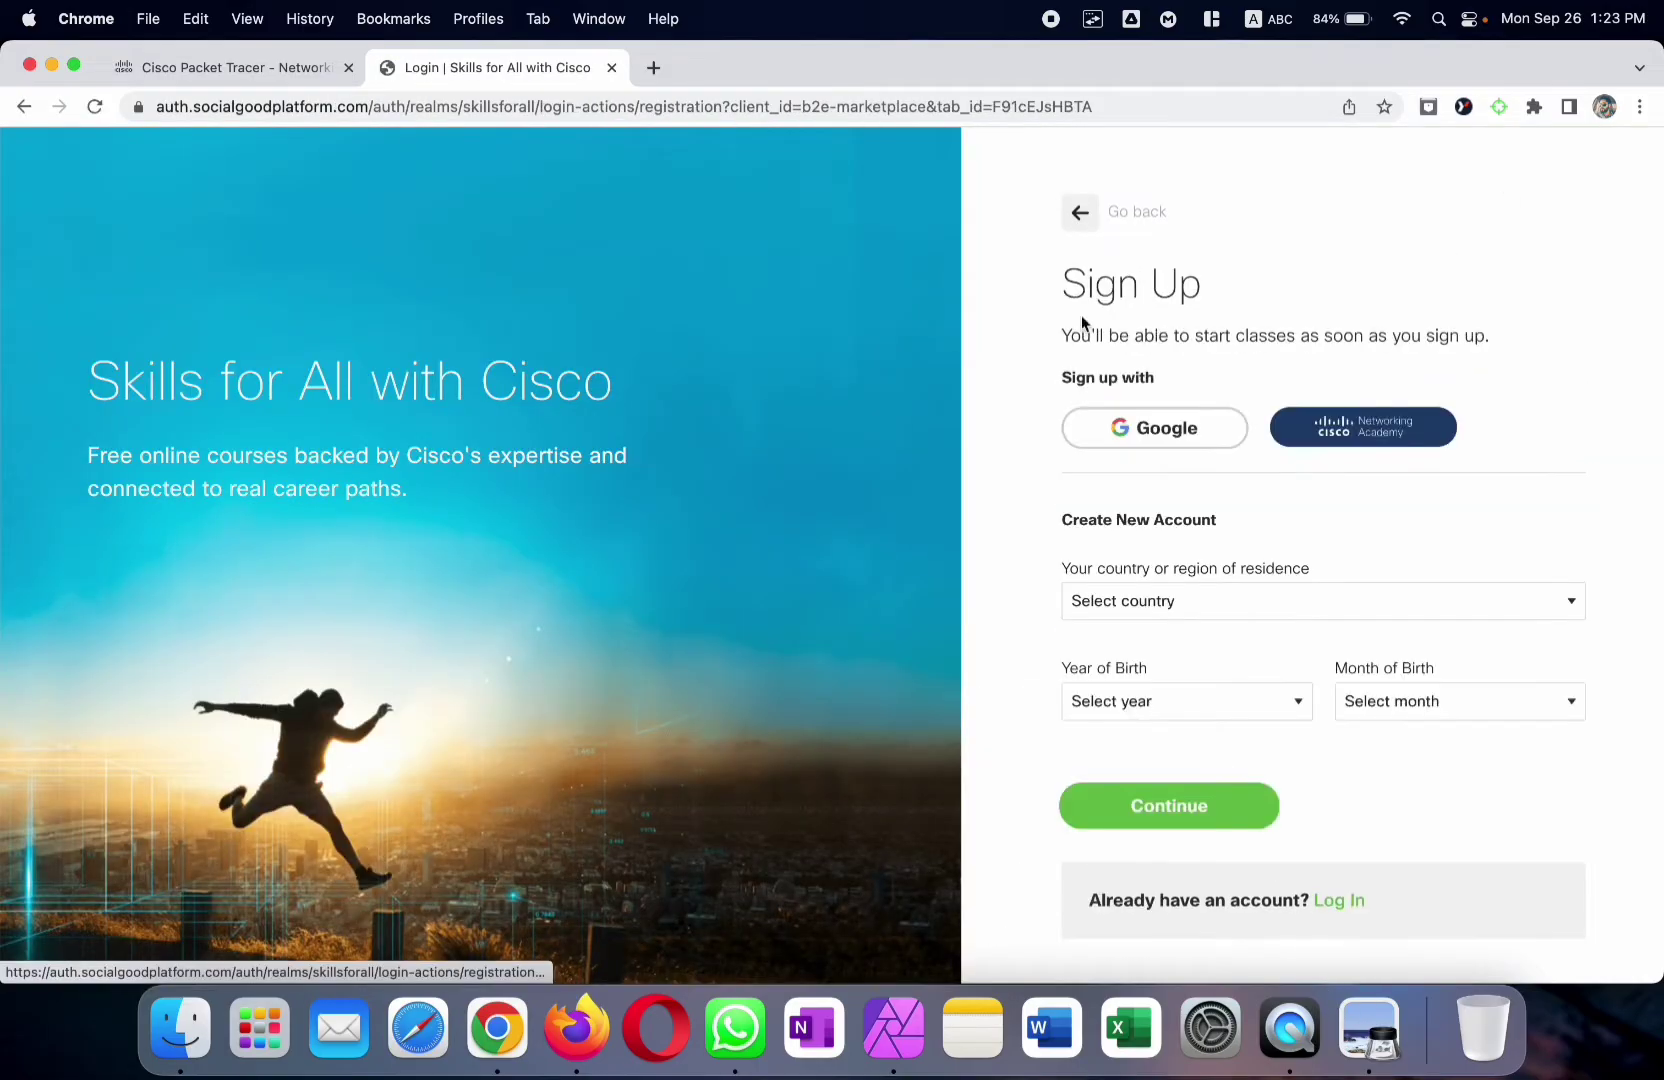
left_click(1086, 221)
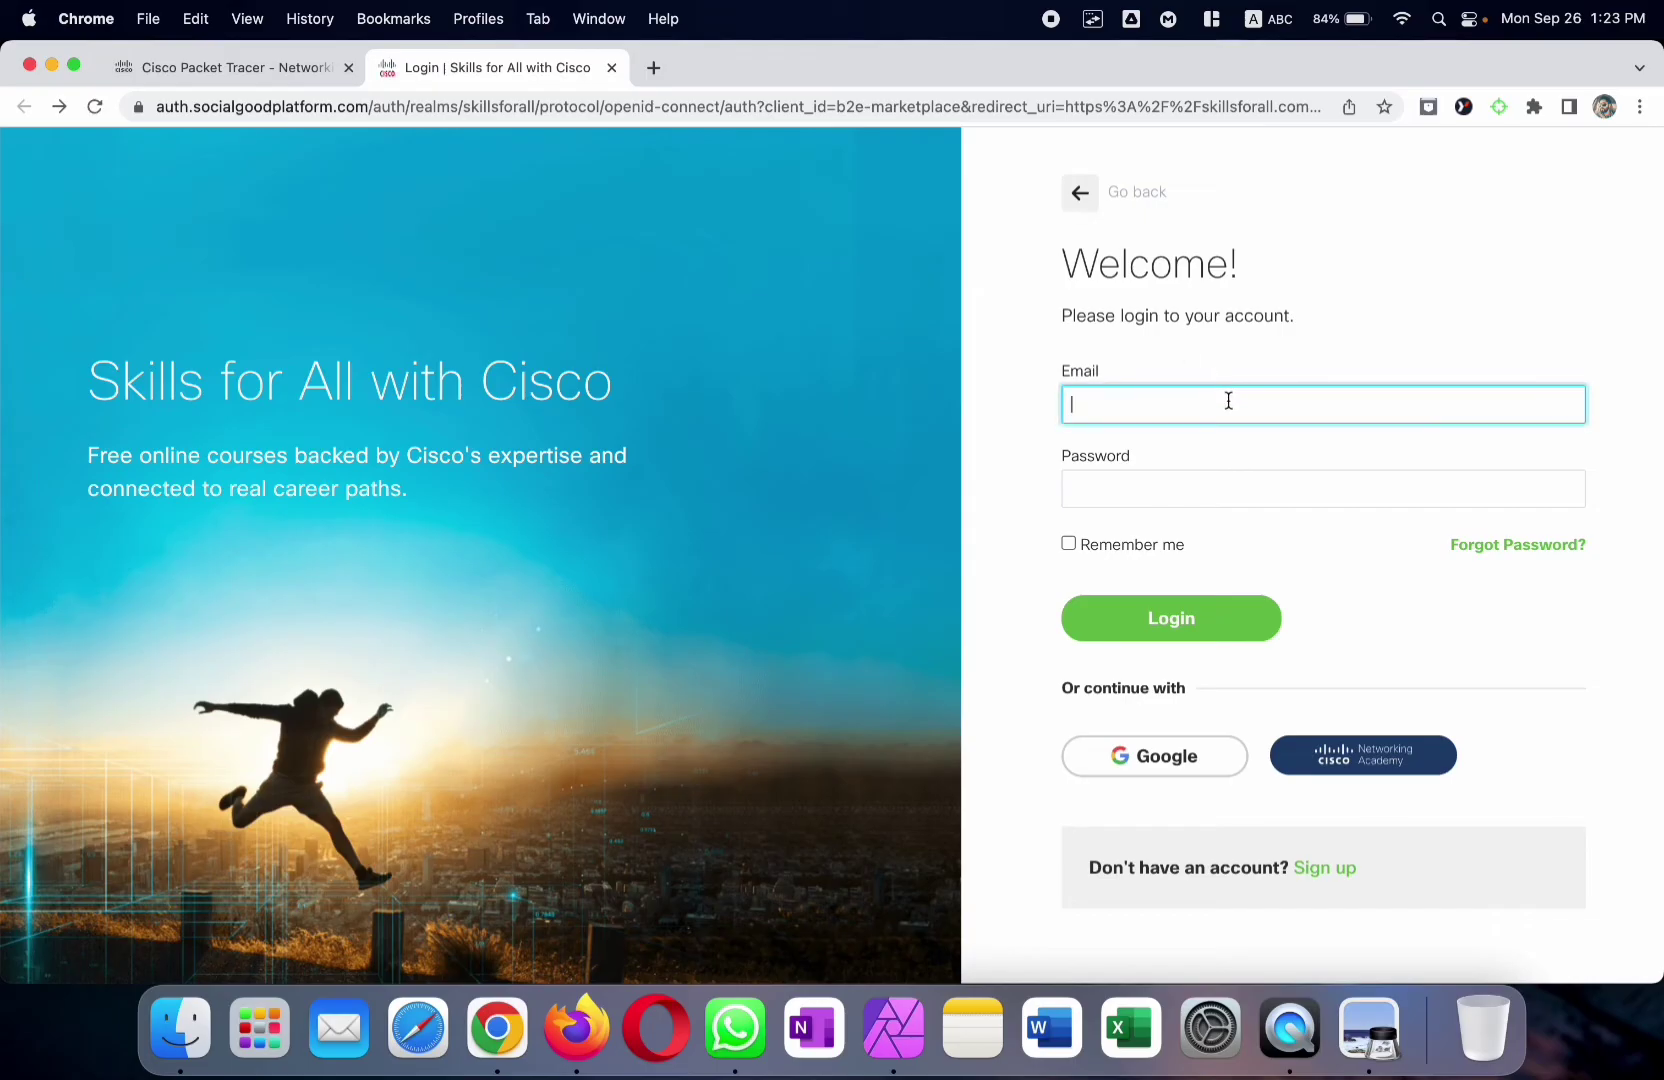
key("Tab")
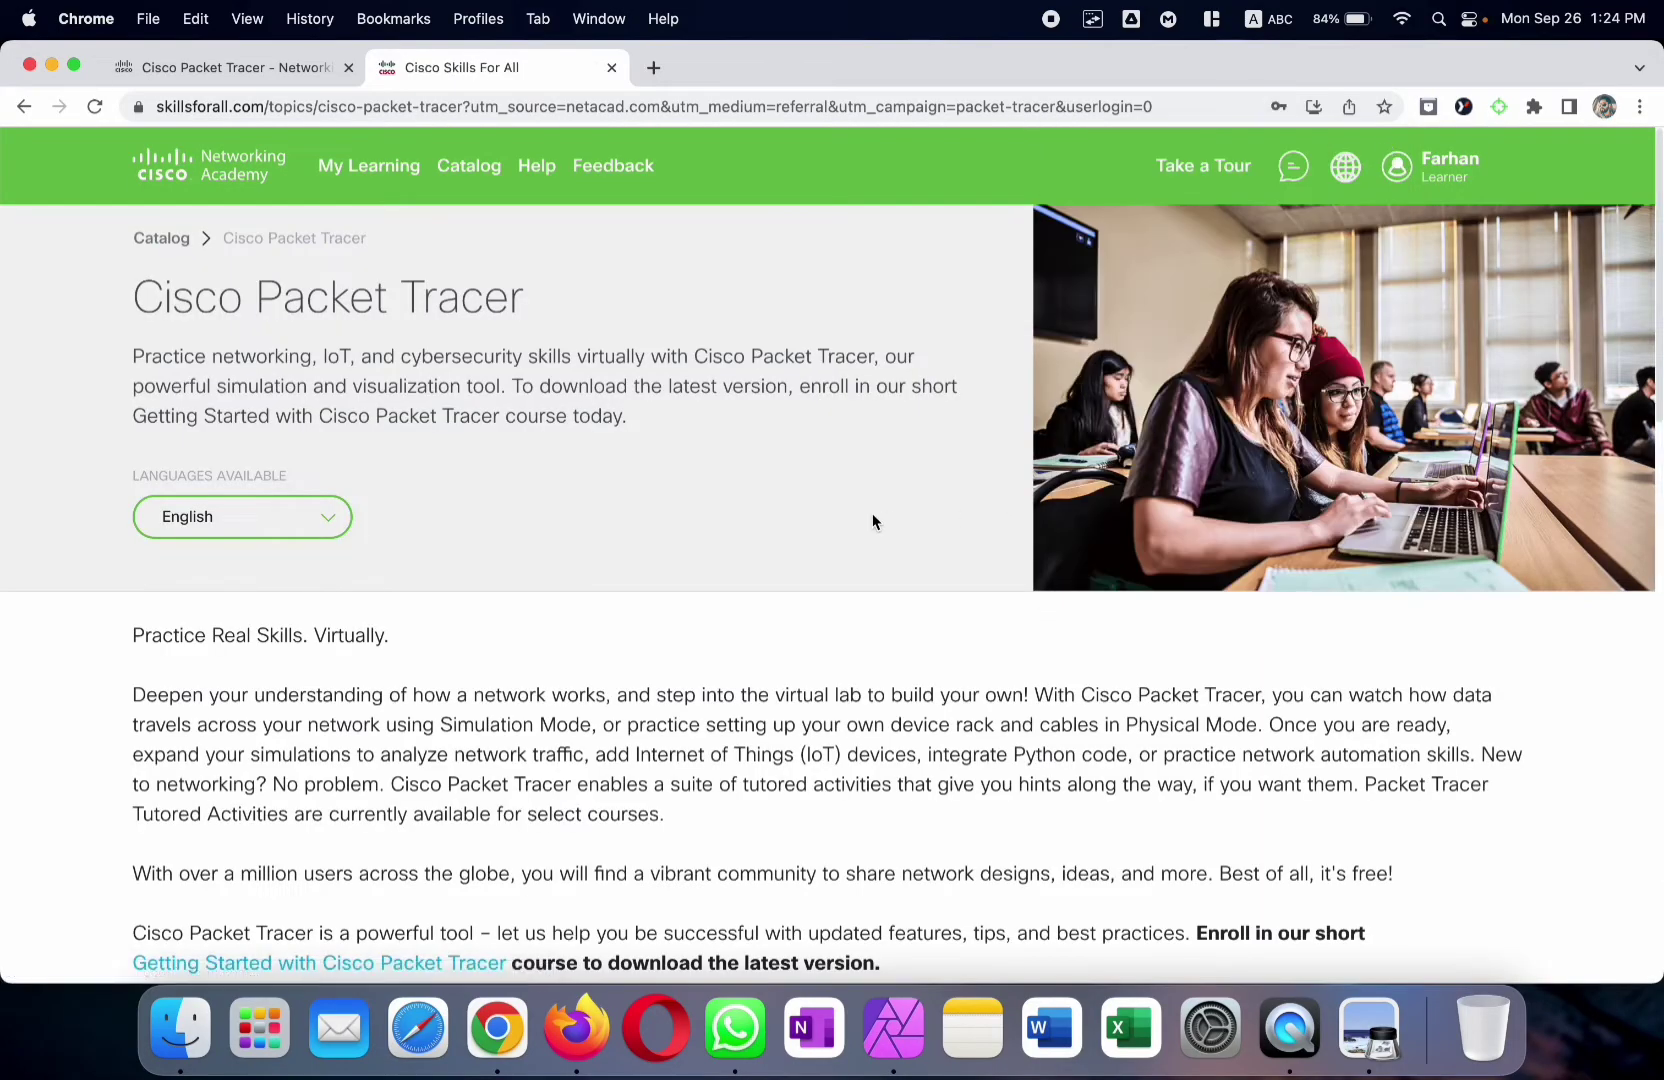
scroll(872, 517, "down", 10)
scroll(872, 517, "down", 5)
scroll(872, 517, "up", 15)
scroll(872, 522, "down", 1)
Step: In a new tab at skillsforall.com/resources/lab-downloads, download 'Packet Tracer 8.2.0 MacOS 64bit'
left_click(653, 68)
type("ski")
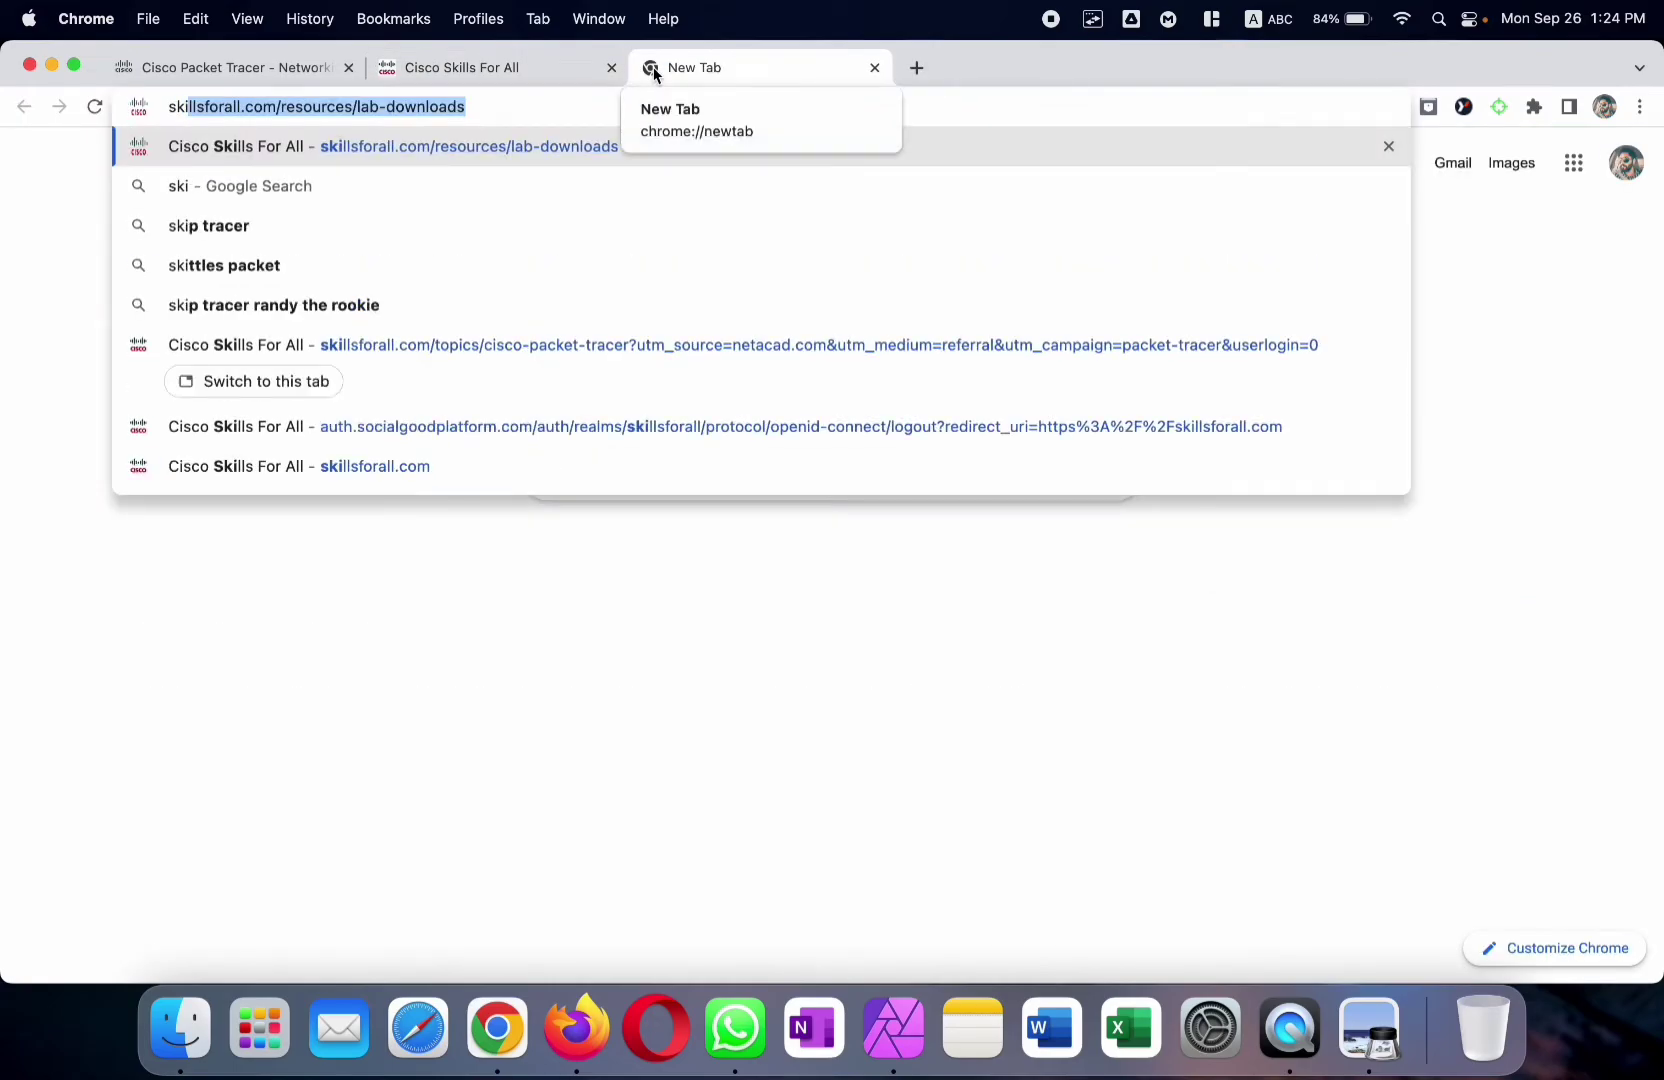
key("Right")
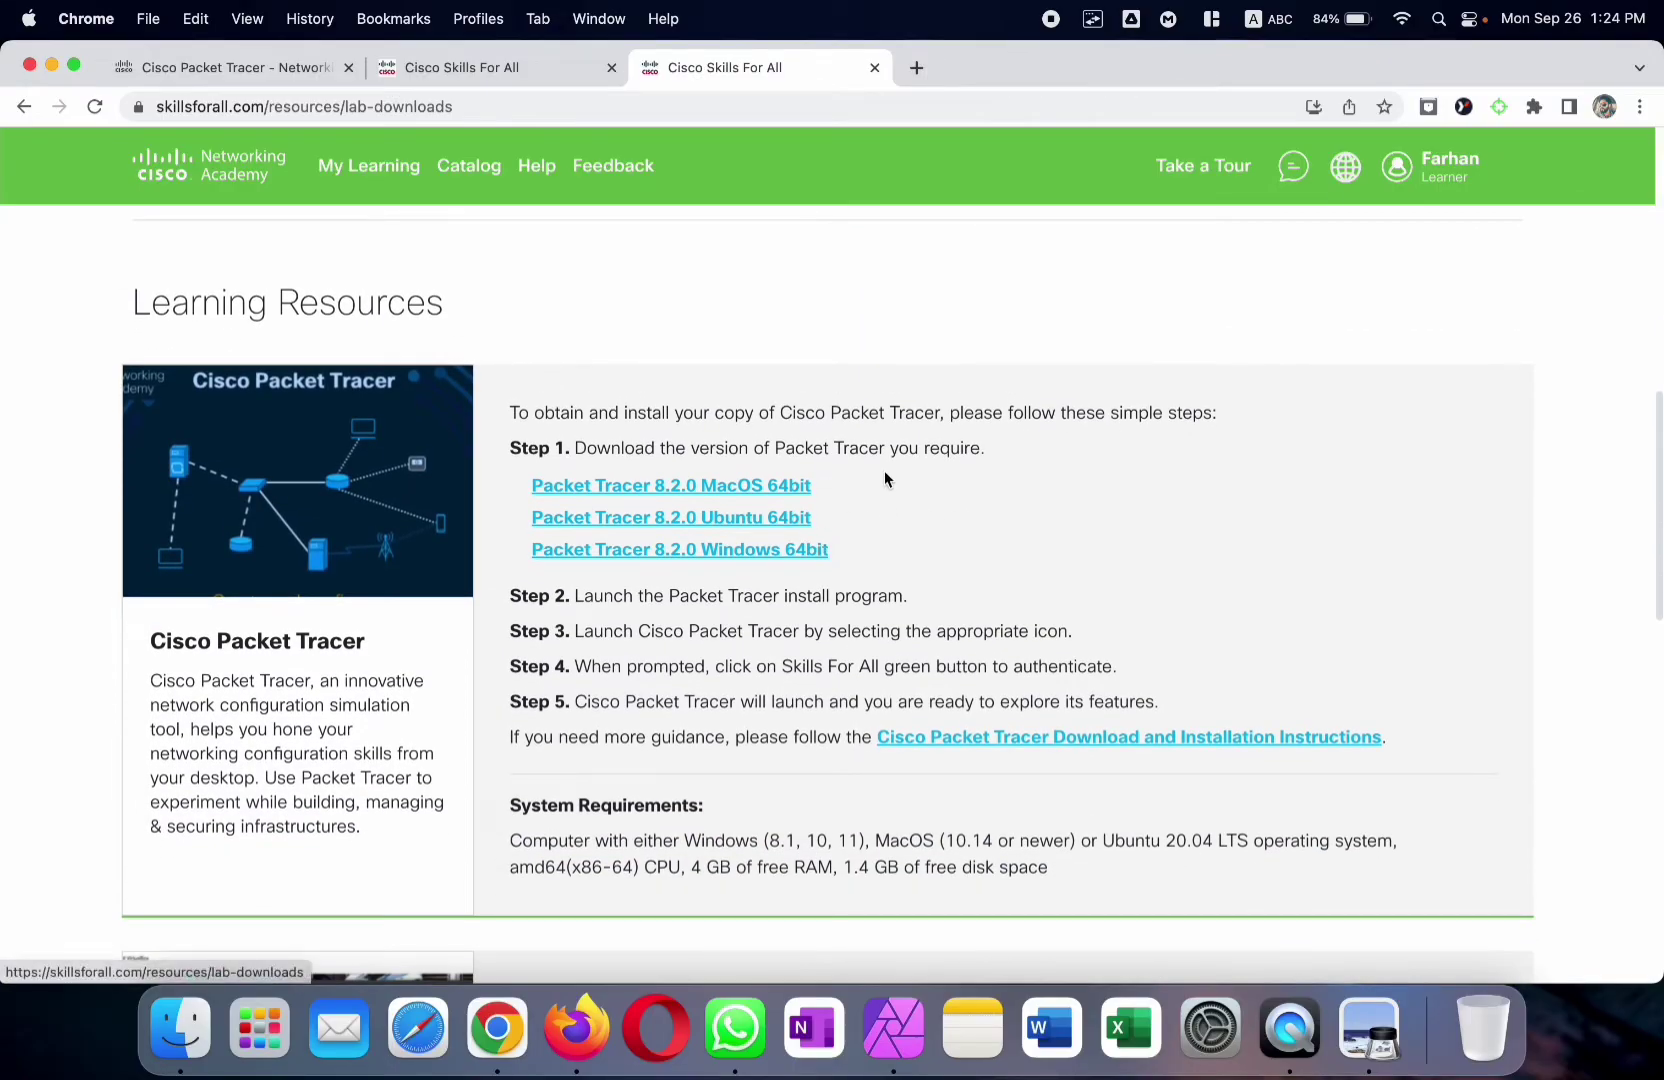
left_click(744, 492)
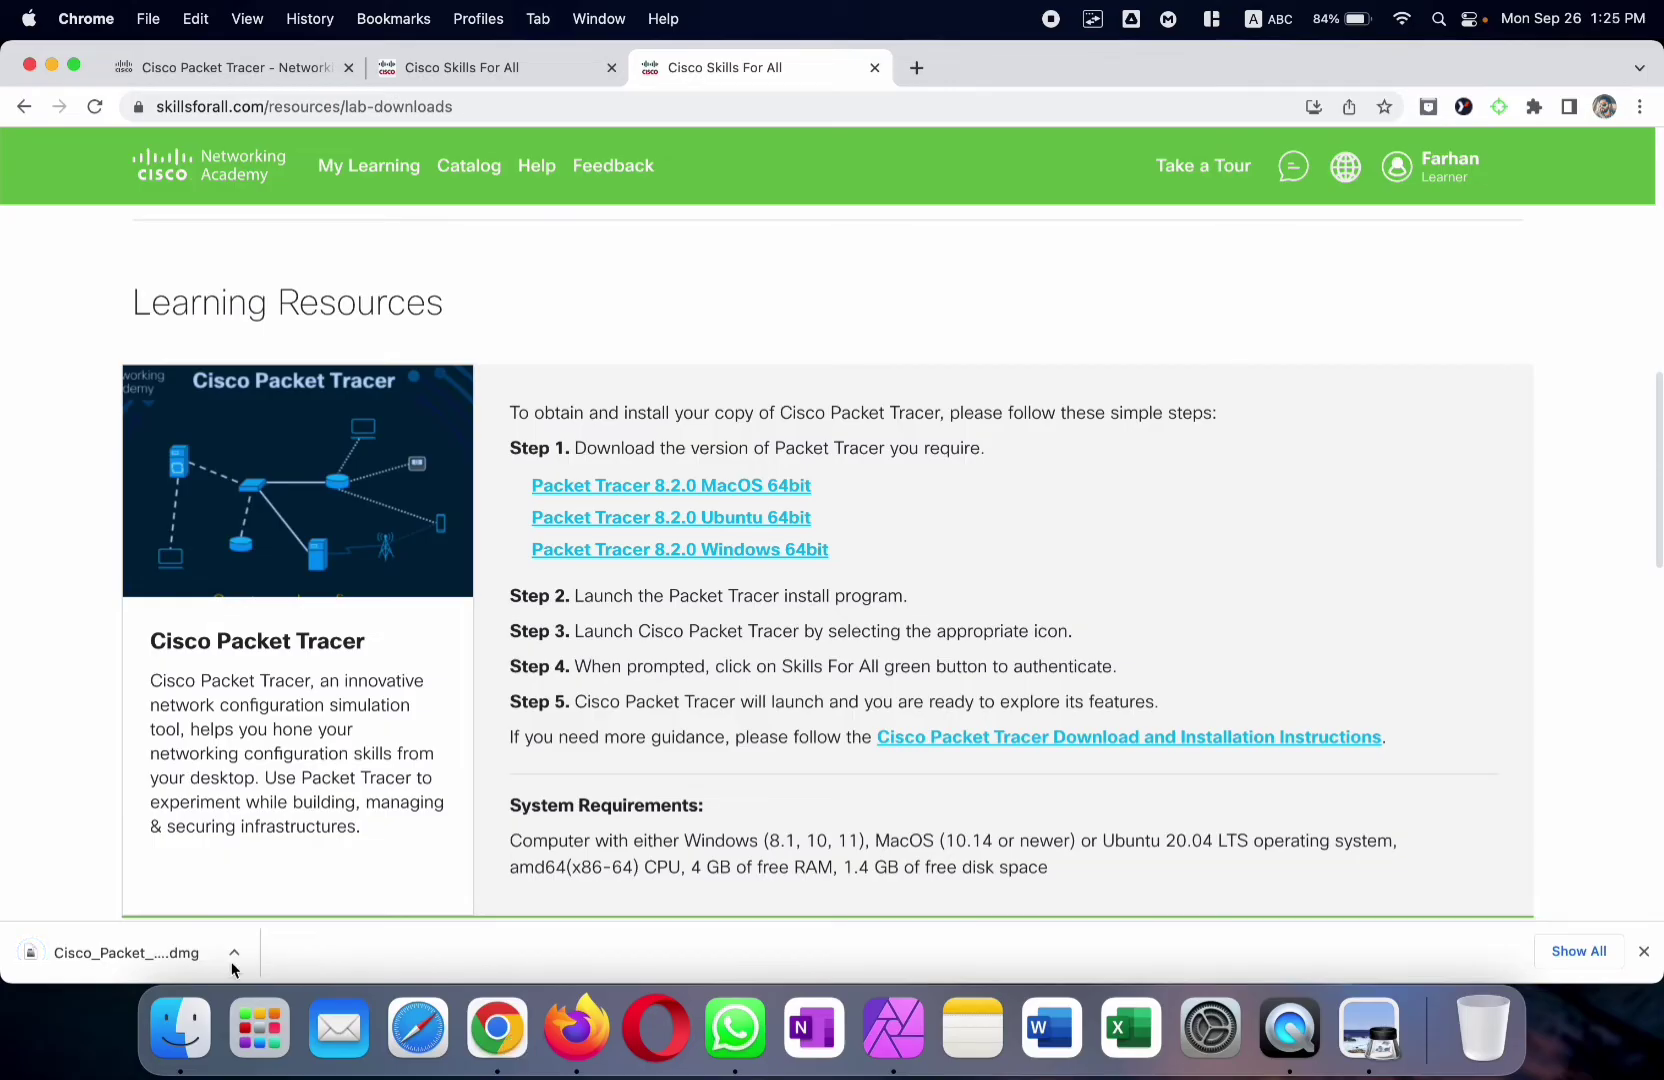
Step: Launch the Packet Tracer installer from the .dmg, accept the license, and start installing
left_click(139, 956)
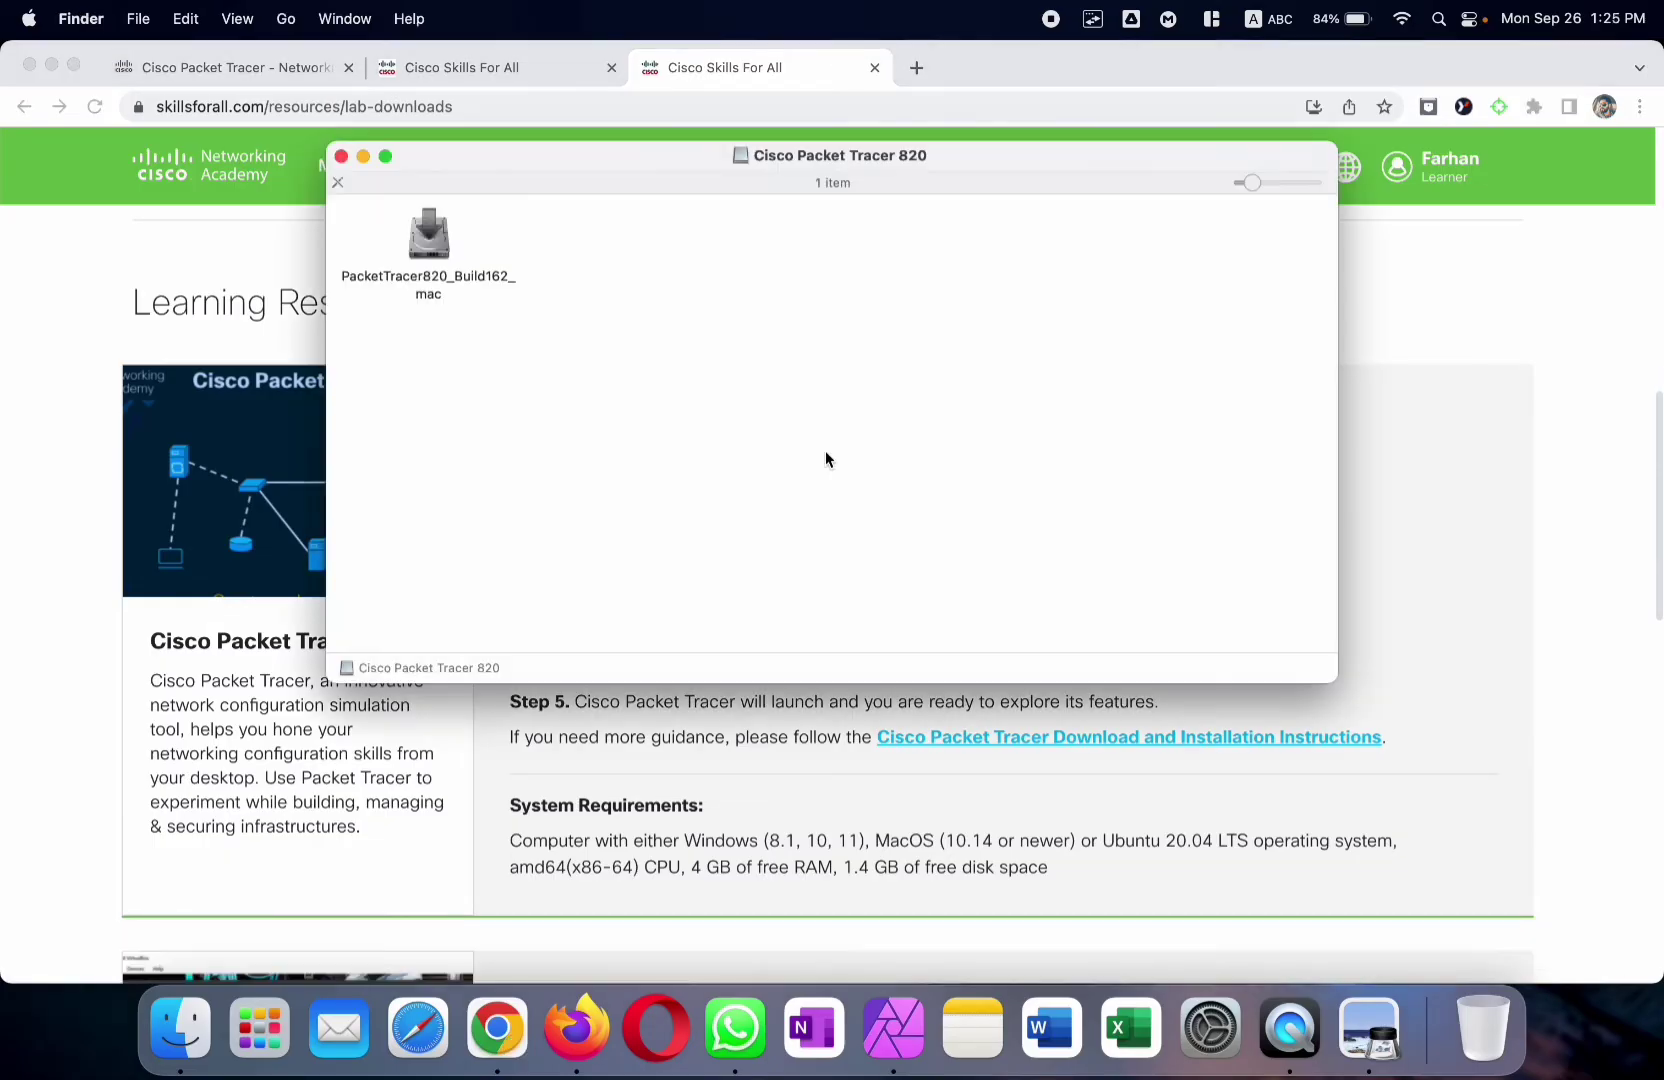
double_click(422, 251)
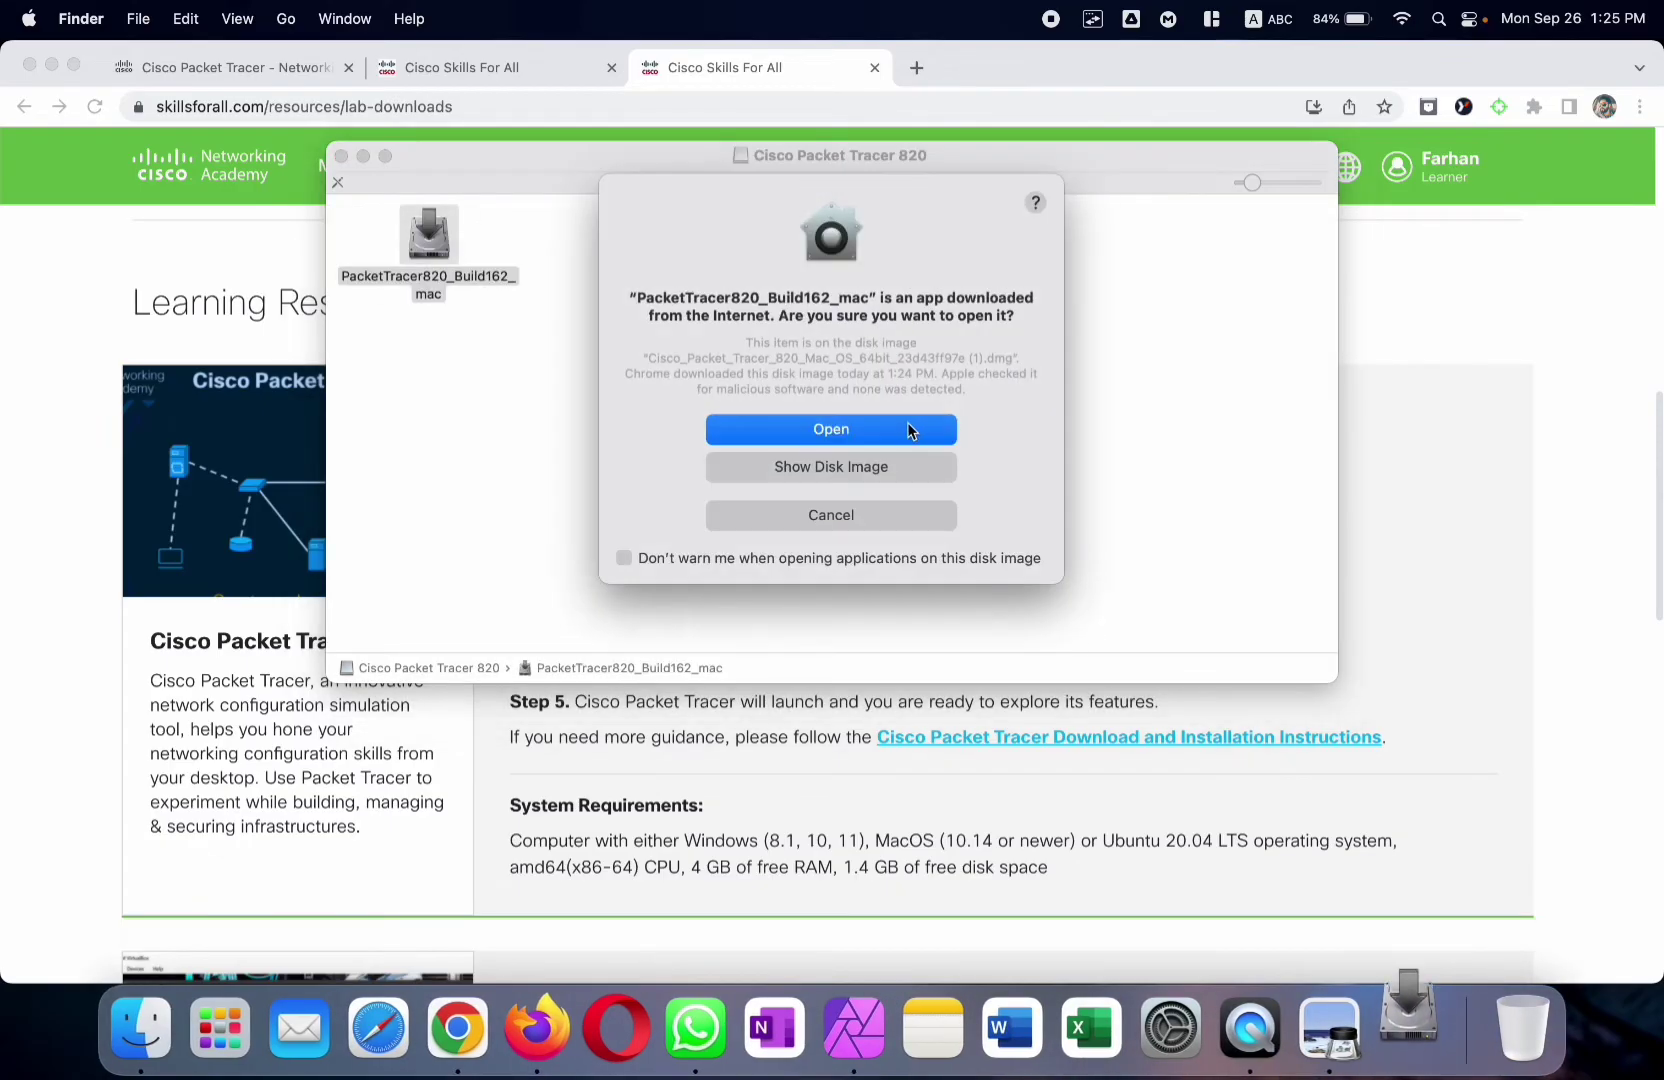
left_click(883, 441)
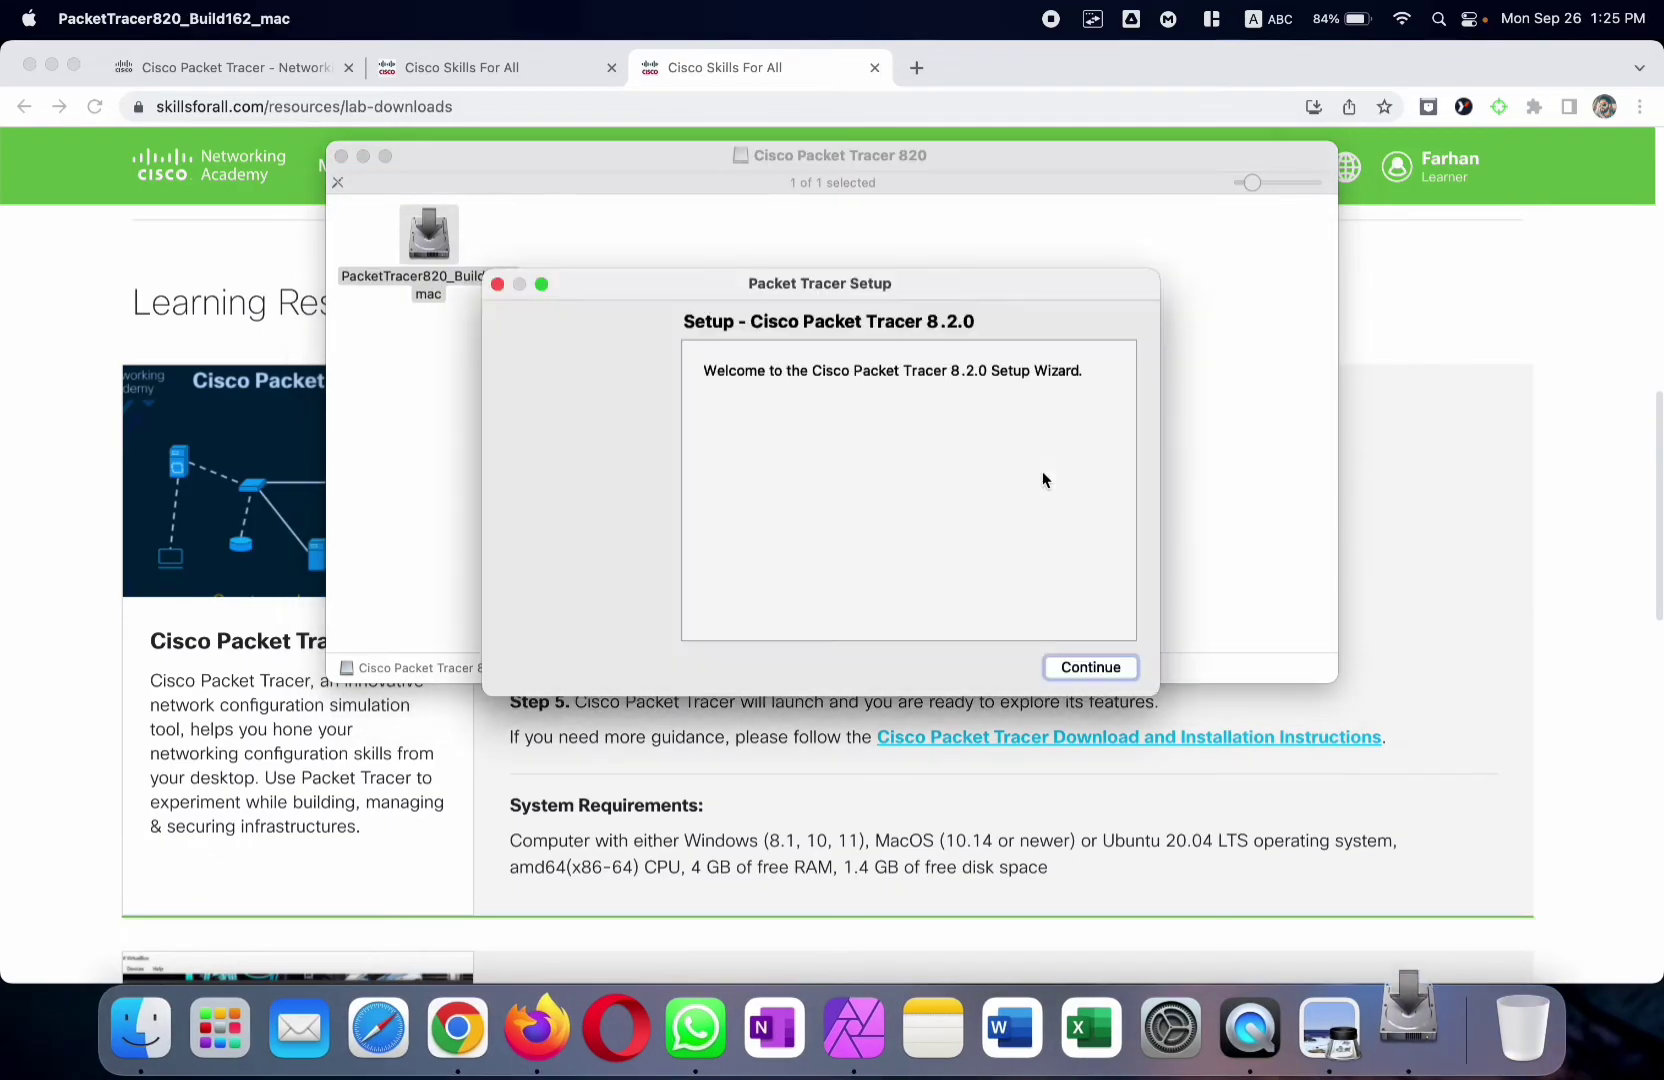
left_click(1113, 669)
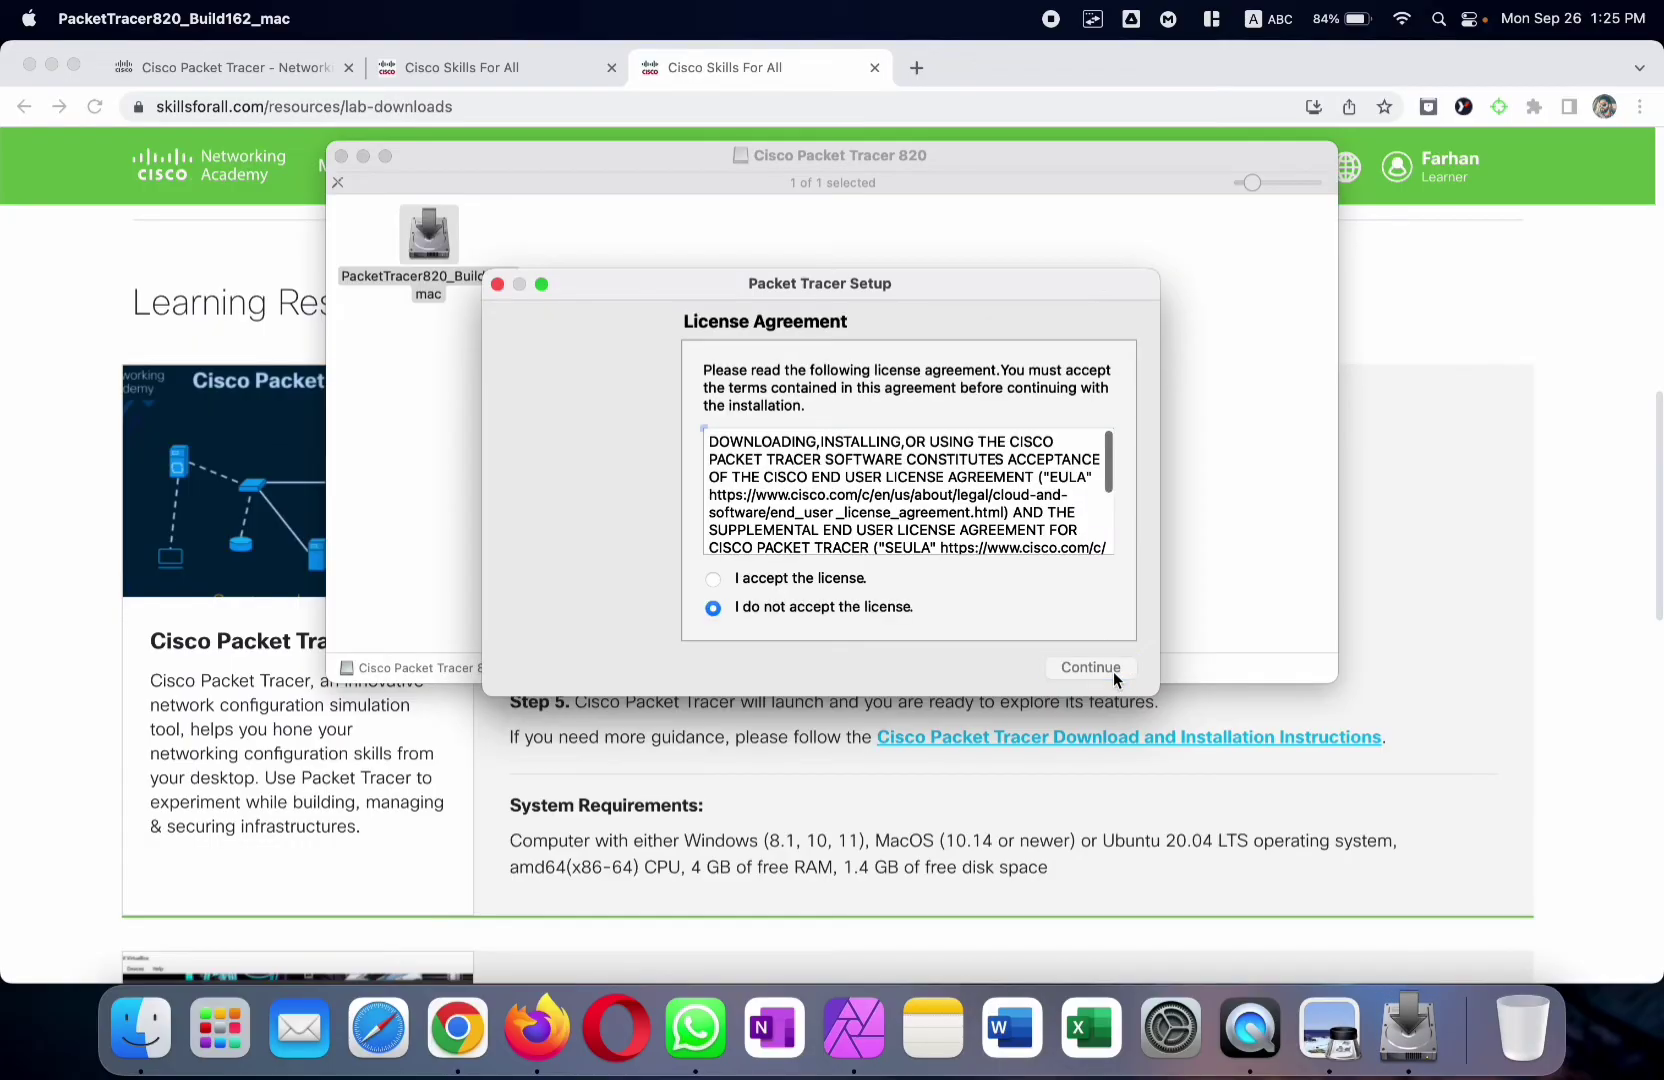
left_click(827, 582)
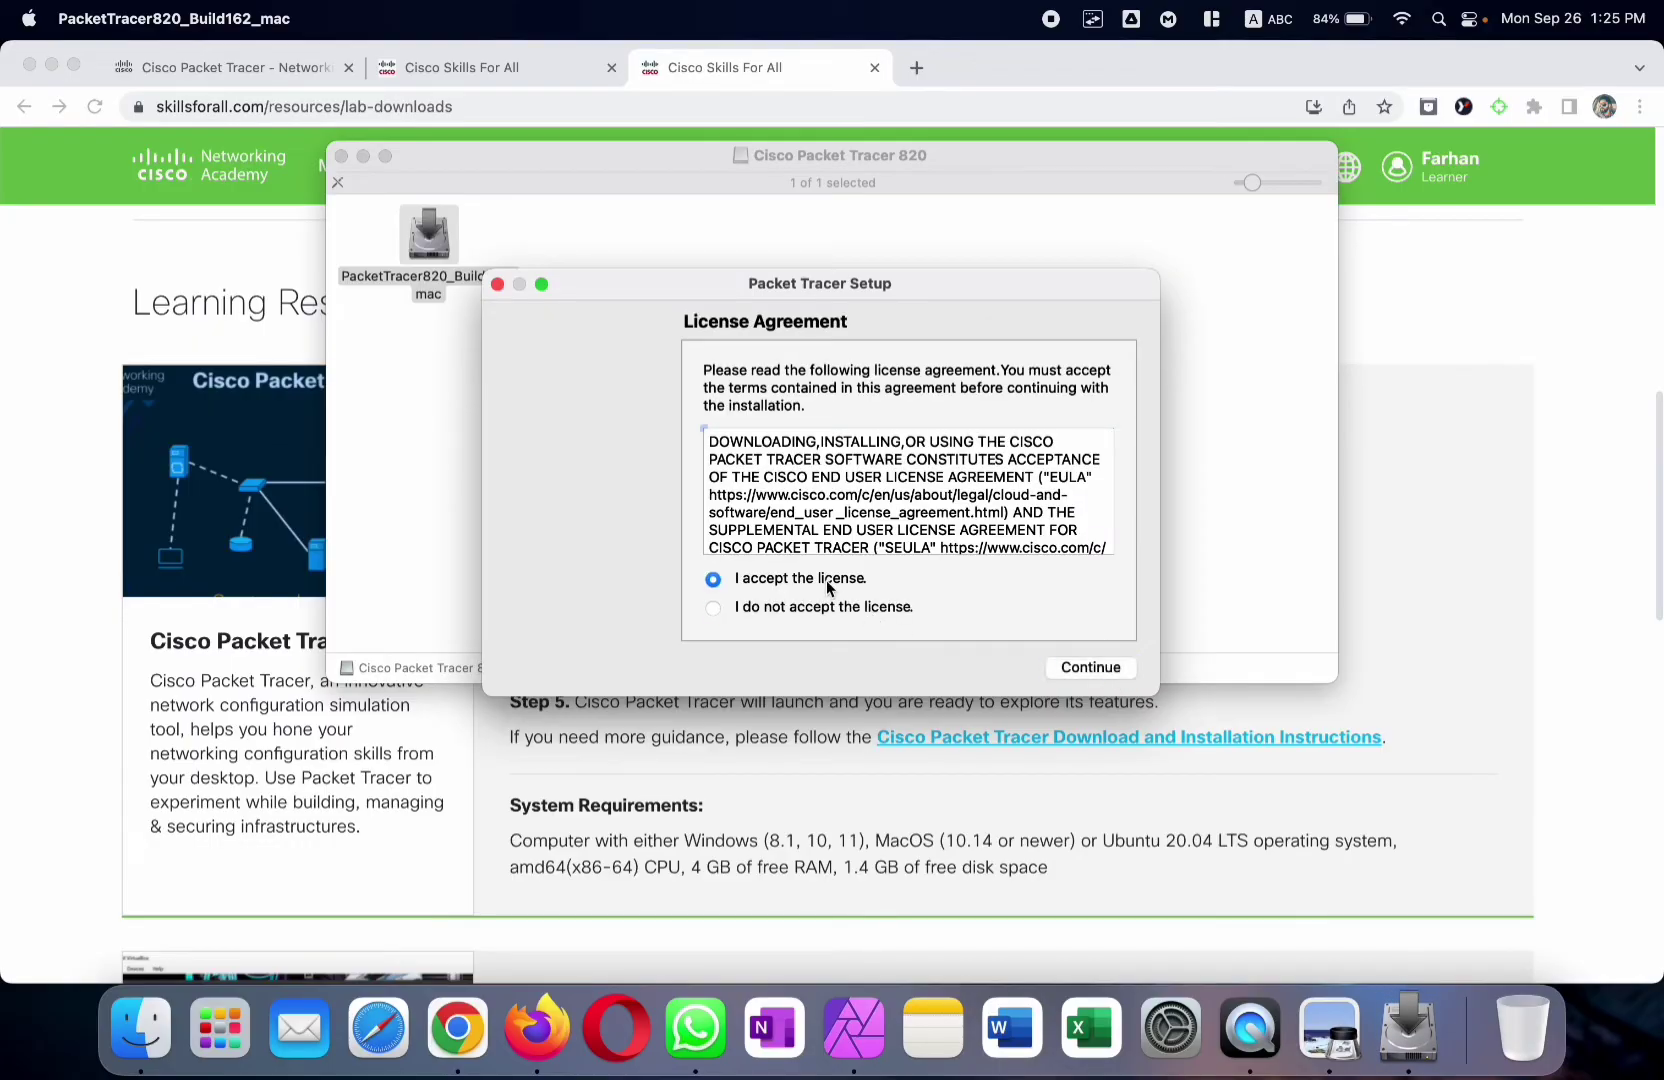
left_click(1095, 668)
left_click(1093, 669)
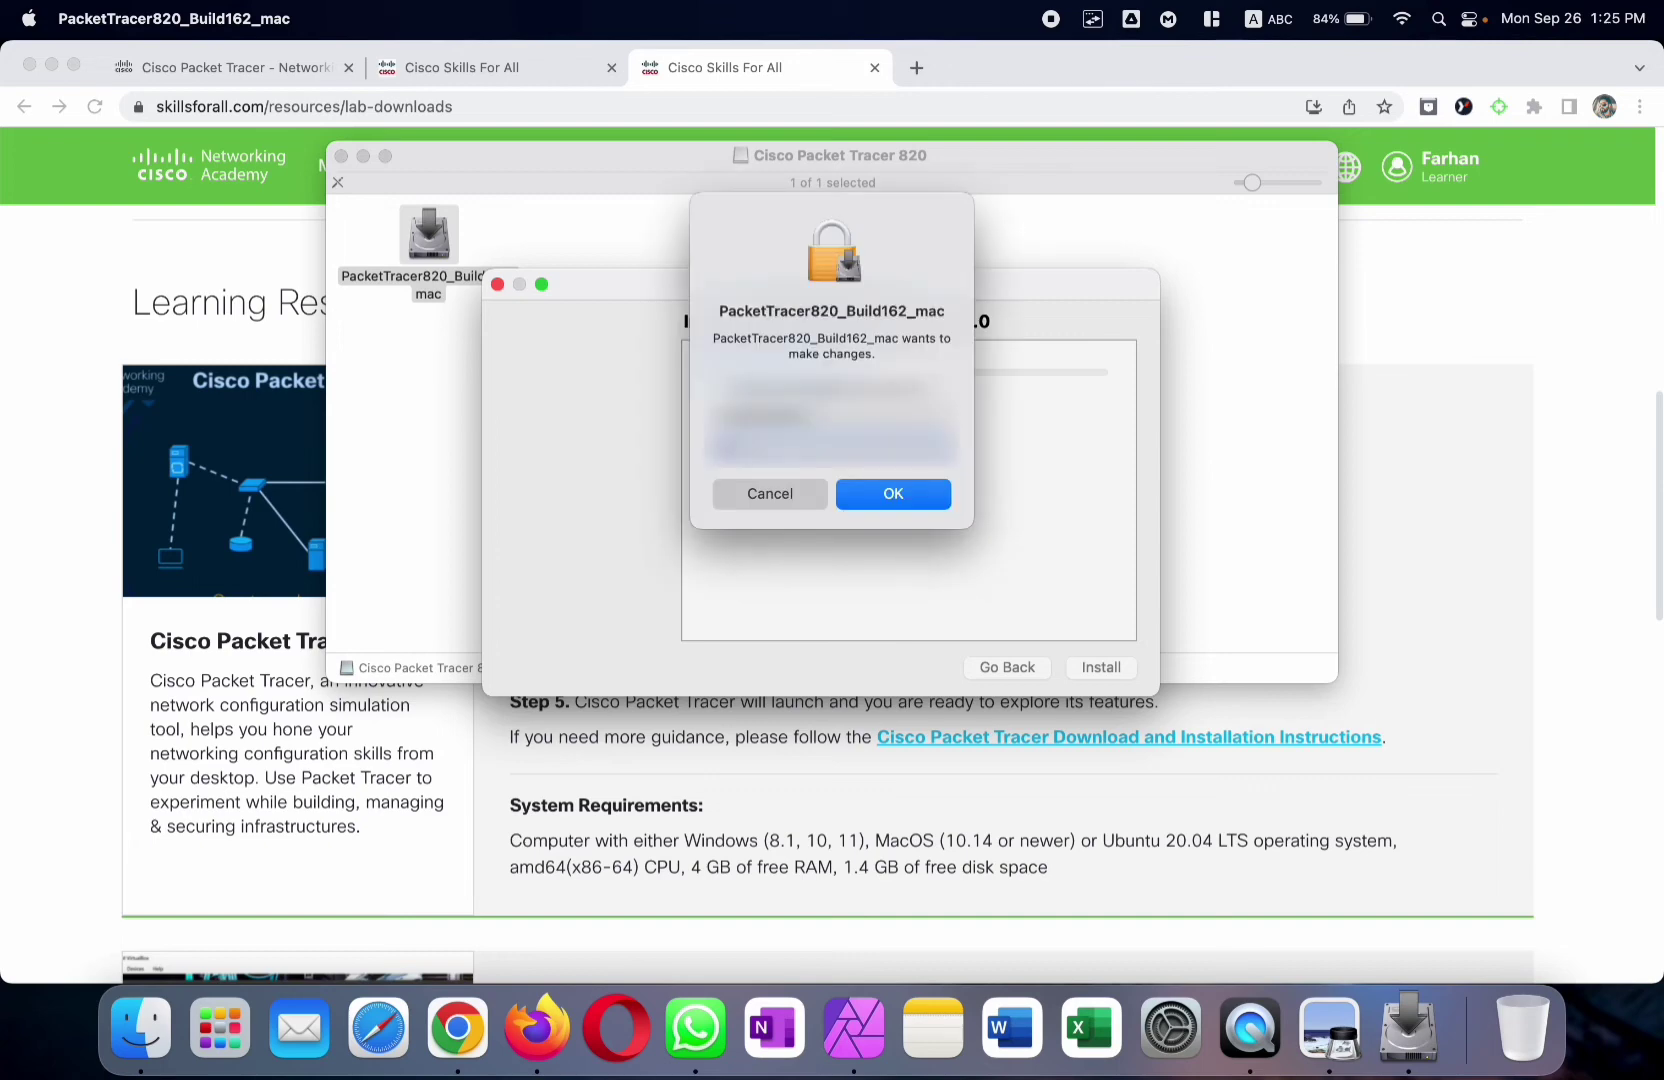
type("****")
Step: Authorize the installation with the administrator password and close the finished wizard
key("Return")
type("****")
key("Return")
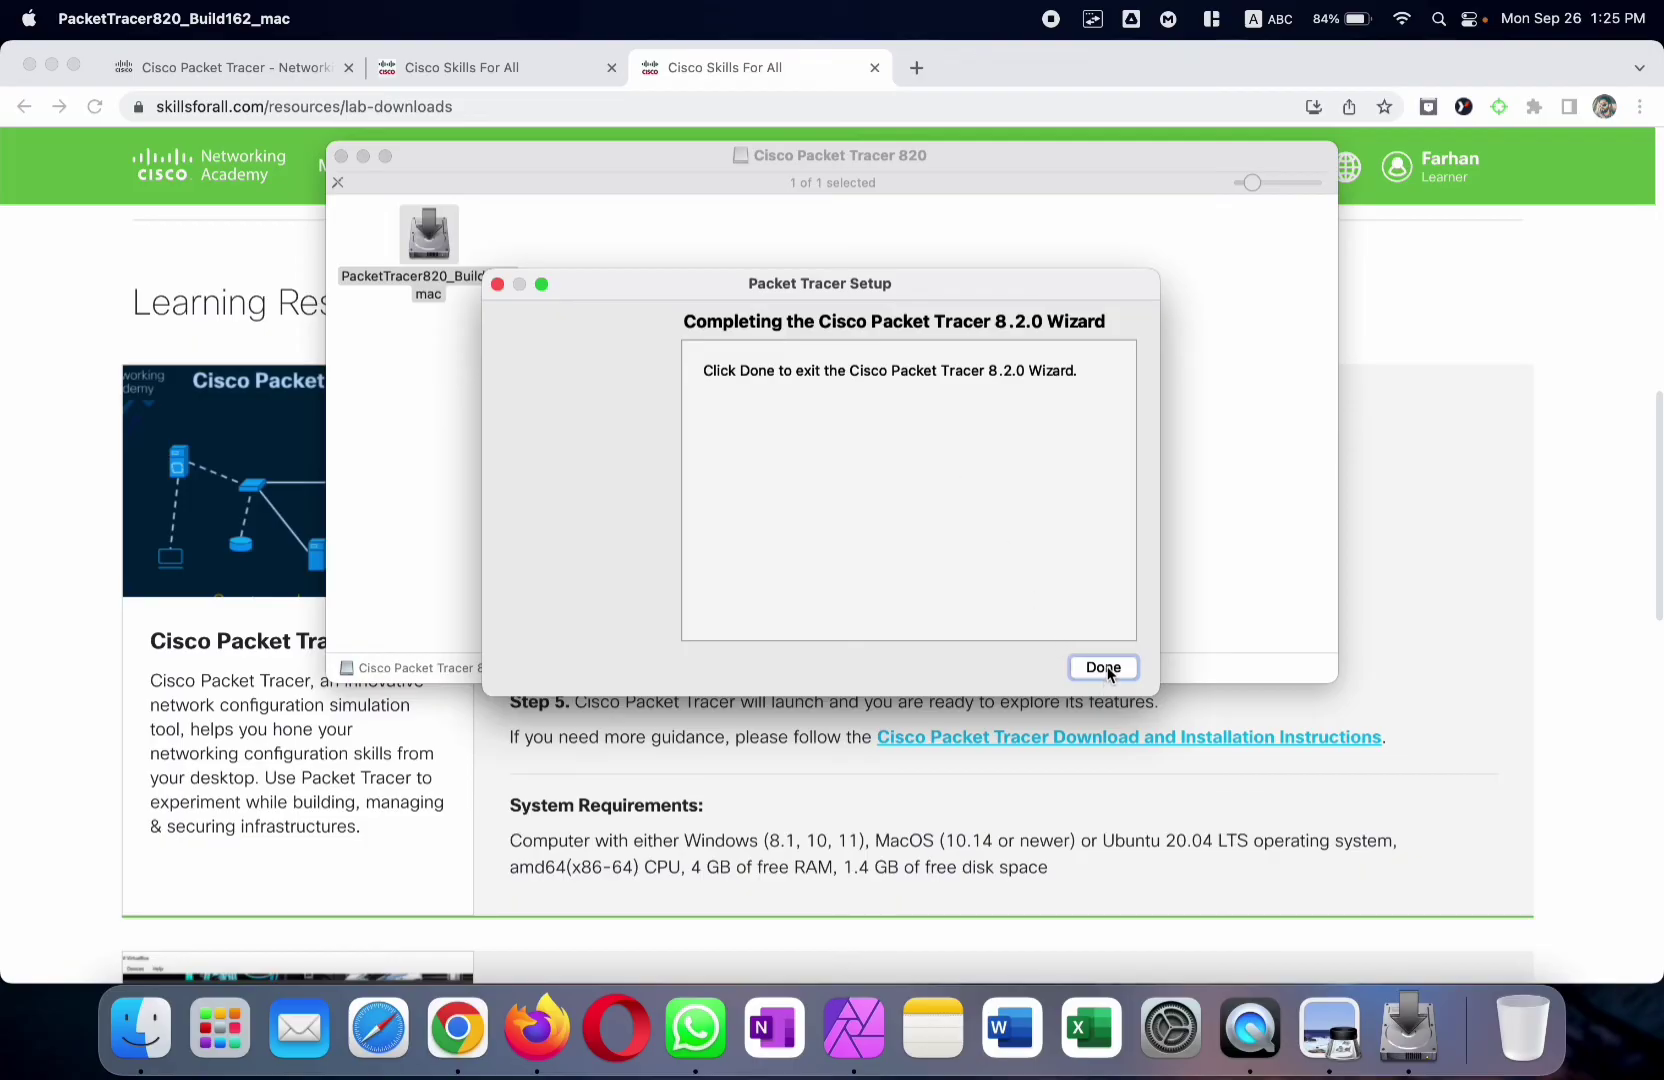
left_click(1104, 668)
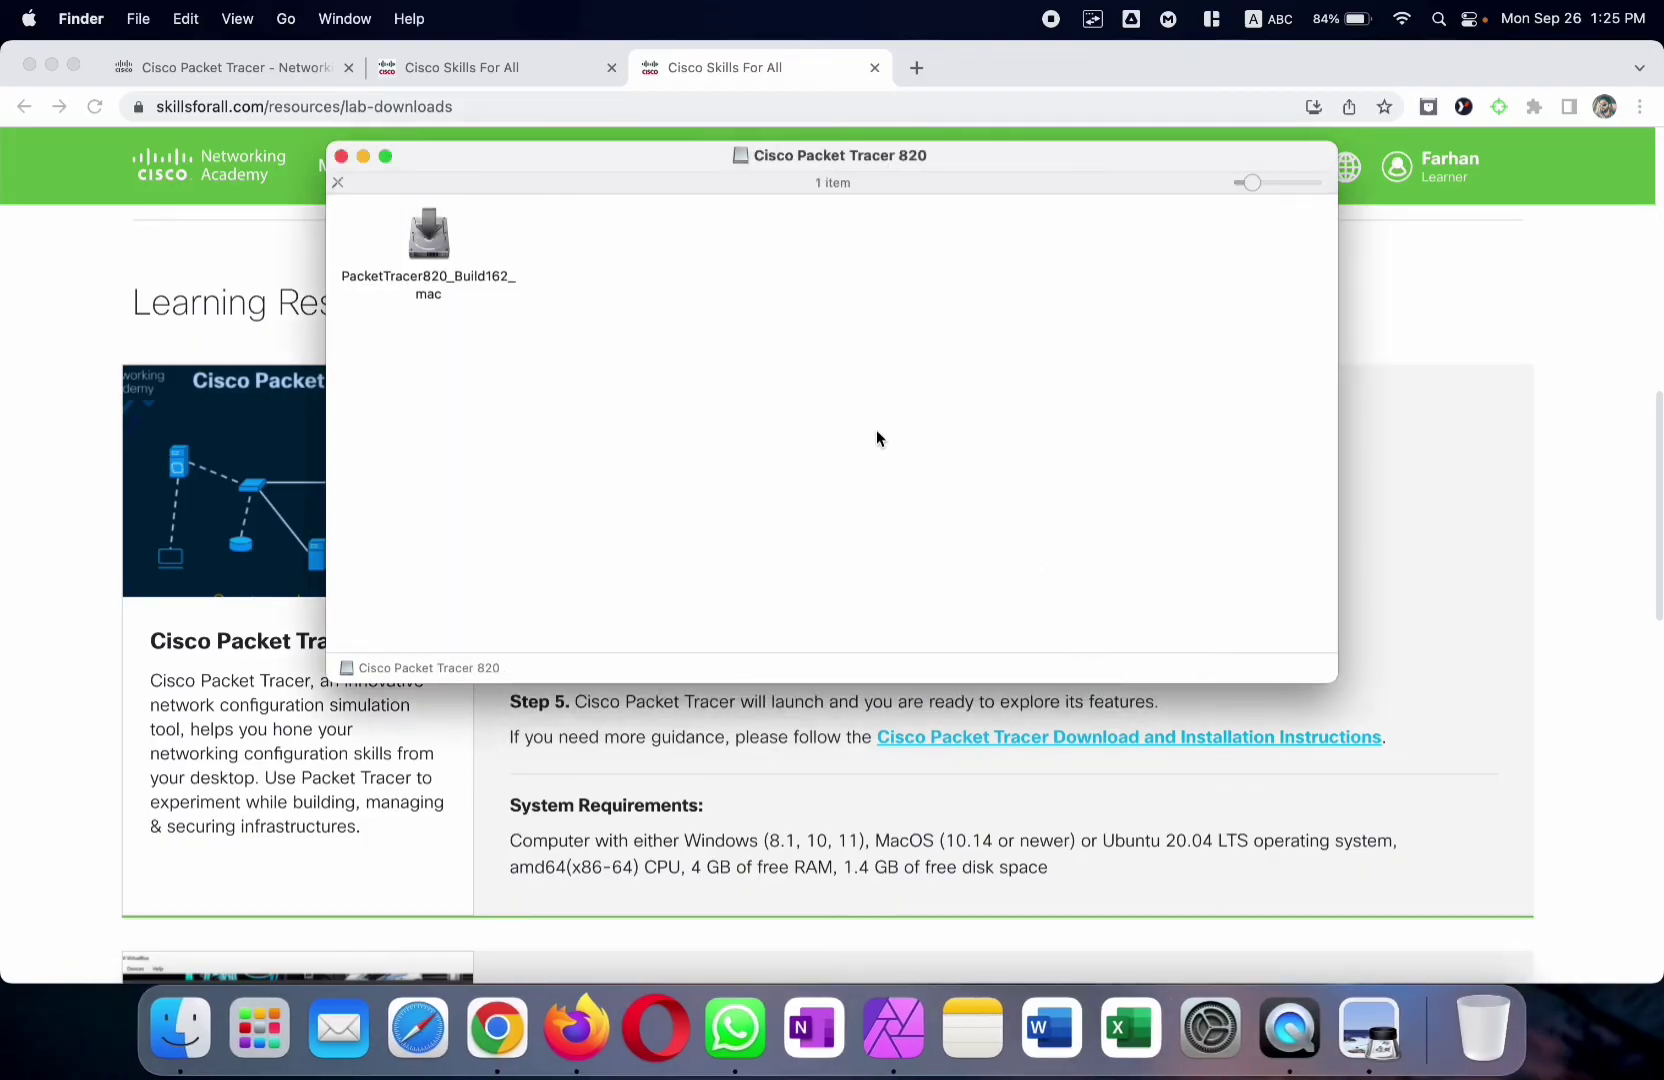
Step: Close the disk image window and launch Cisco Packet Tracer 8.2 by searching 'cis' in Spotlight
left_click(341, 156)
key("super+space")
key("BackSpace")
type("cis")
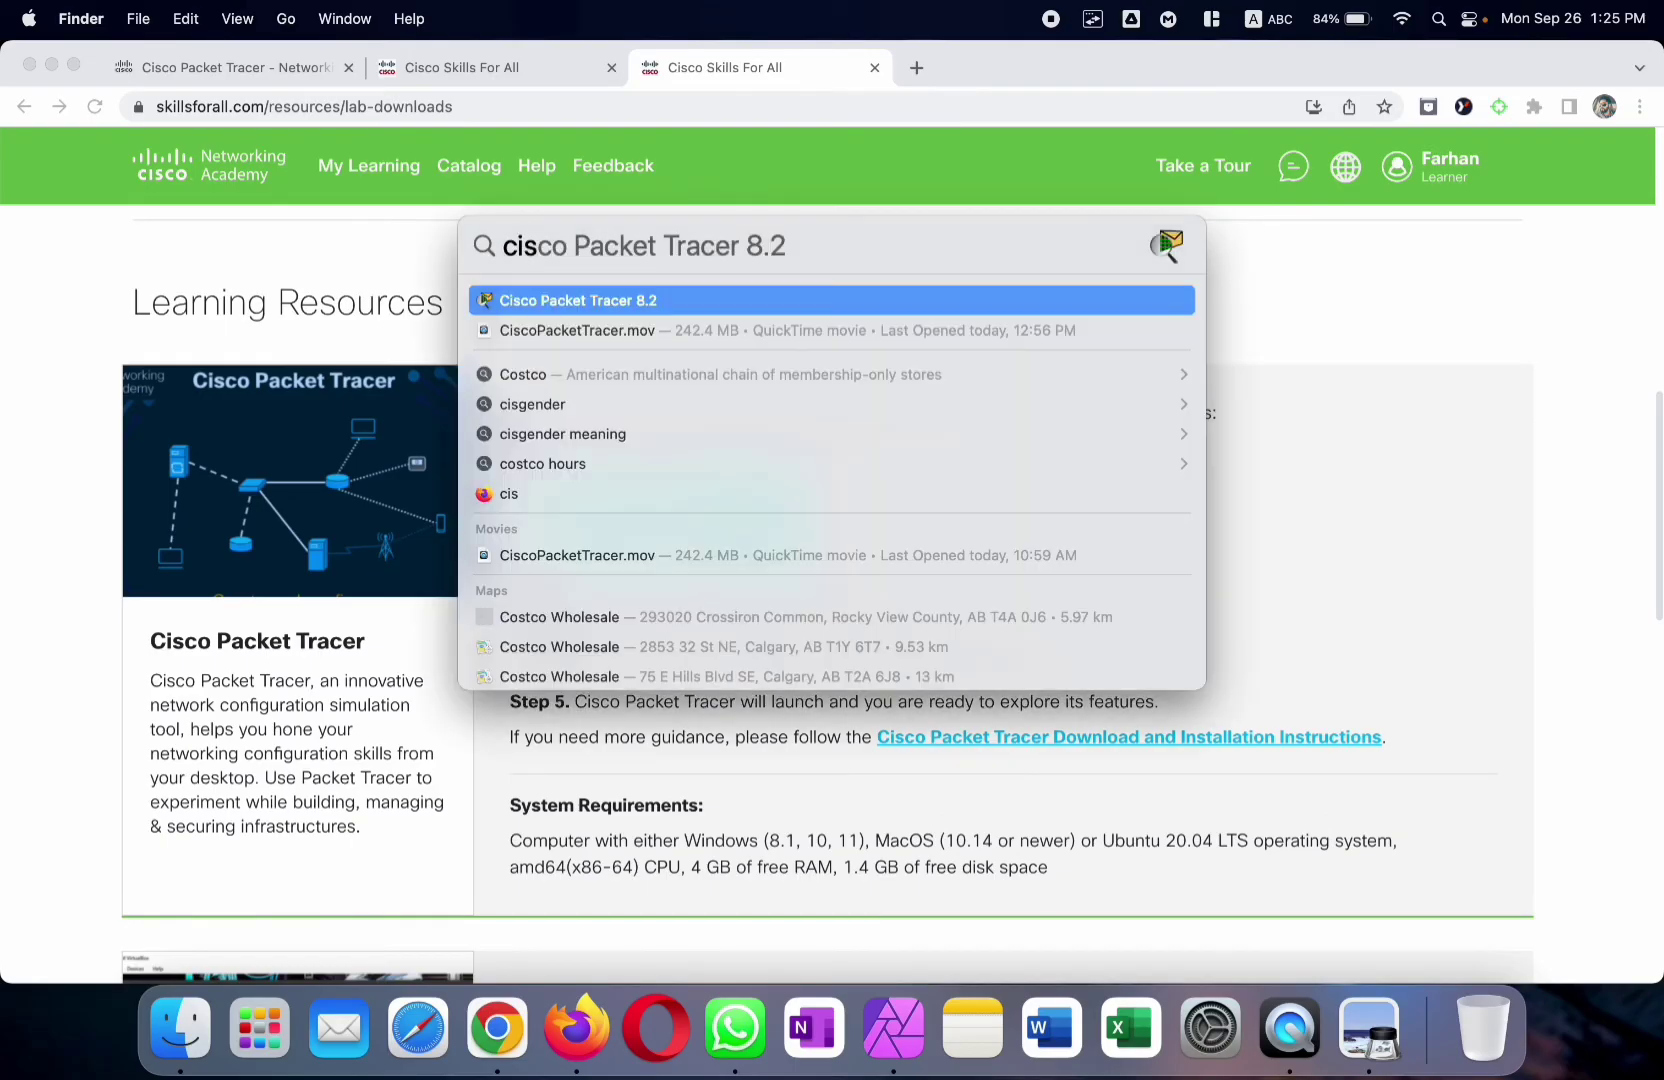
key("Return")
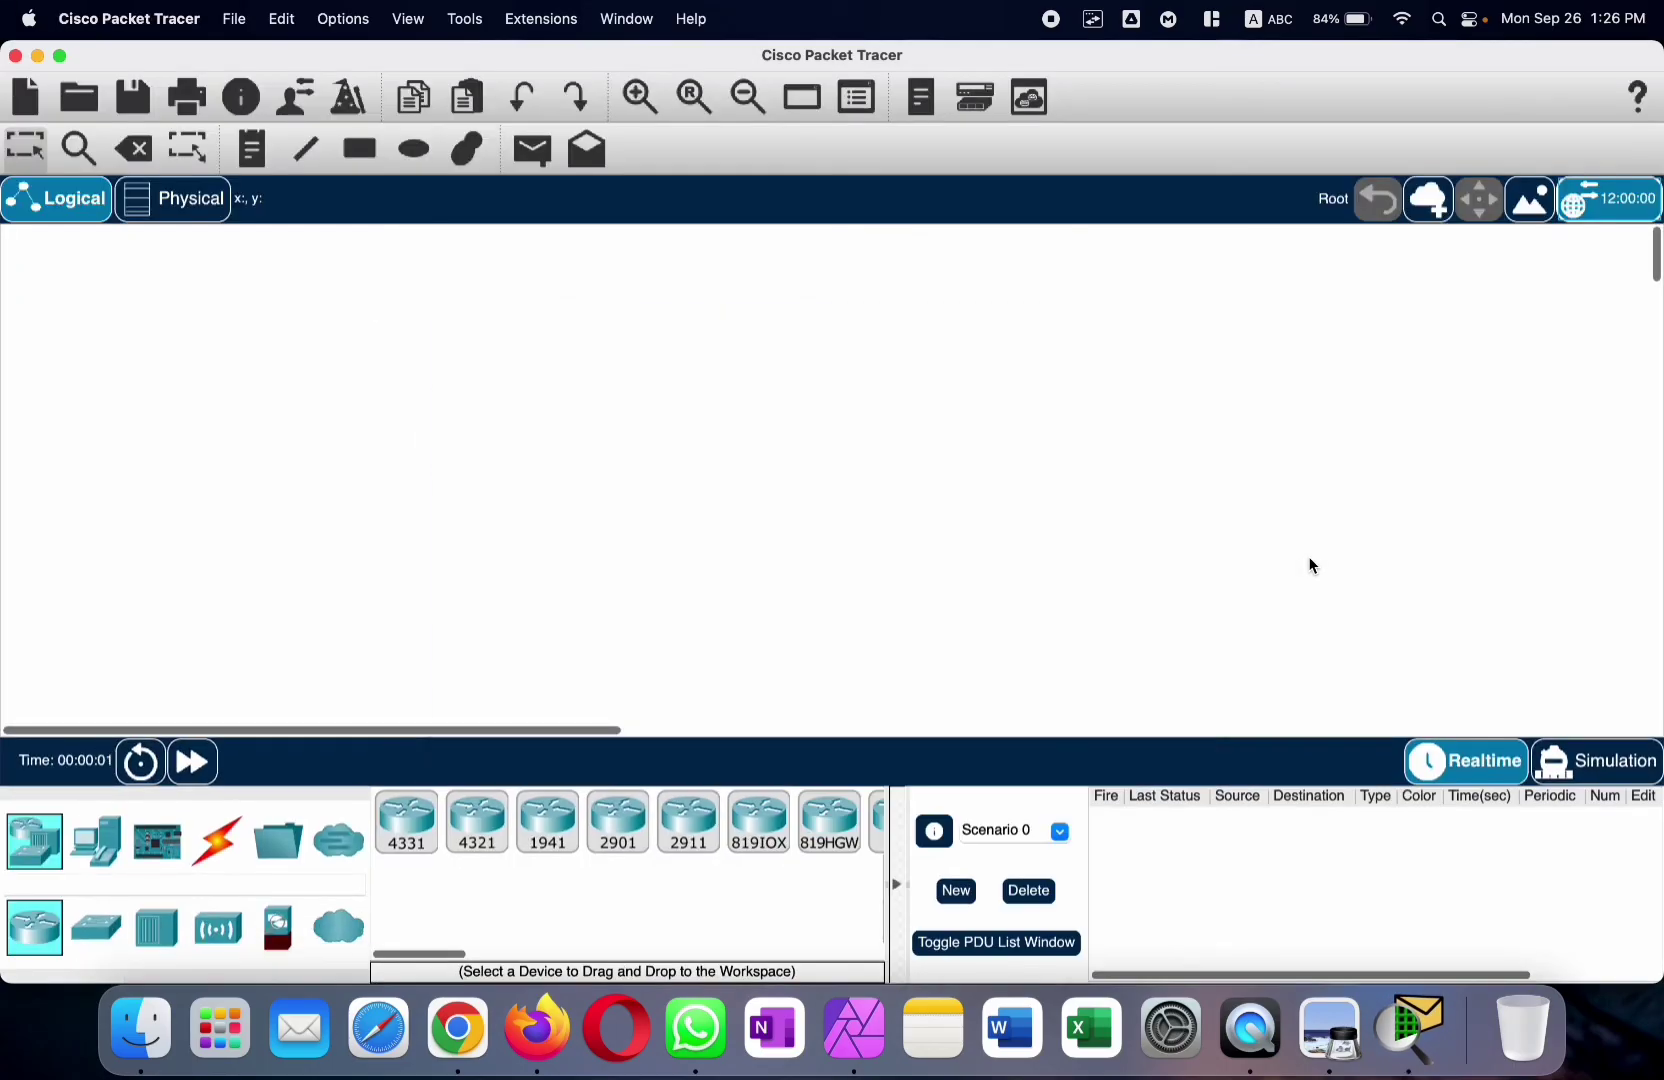
left_click_drag(1661, 550, 1660, 550)
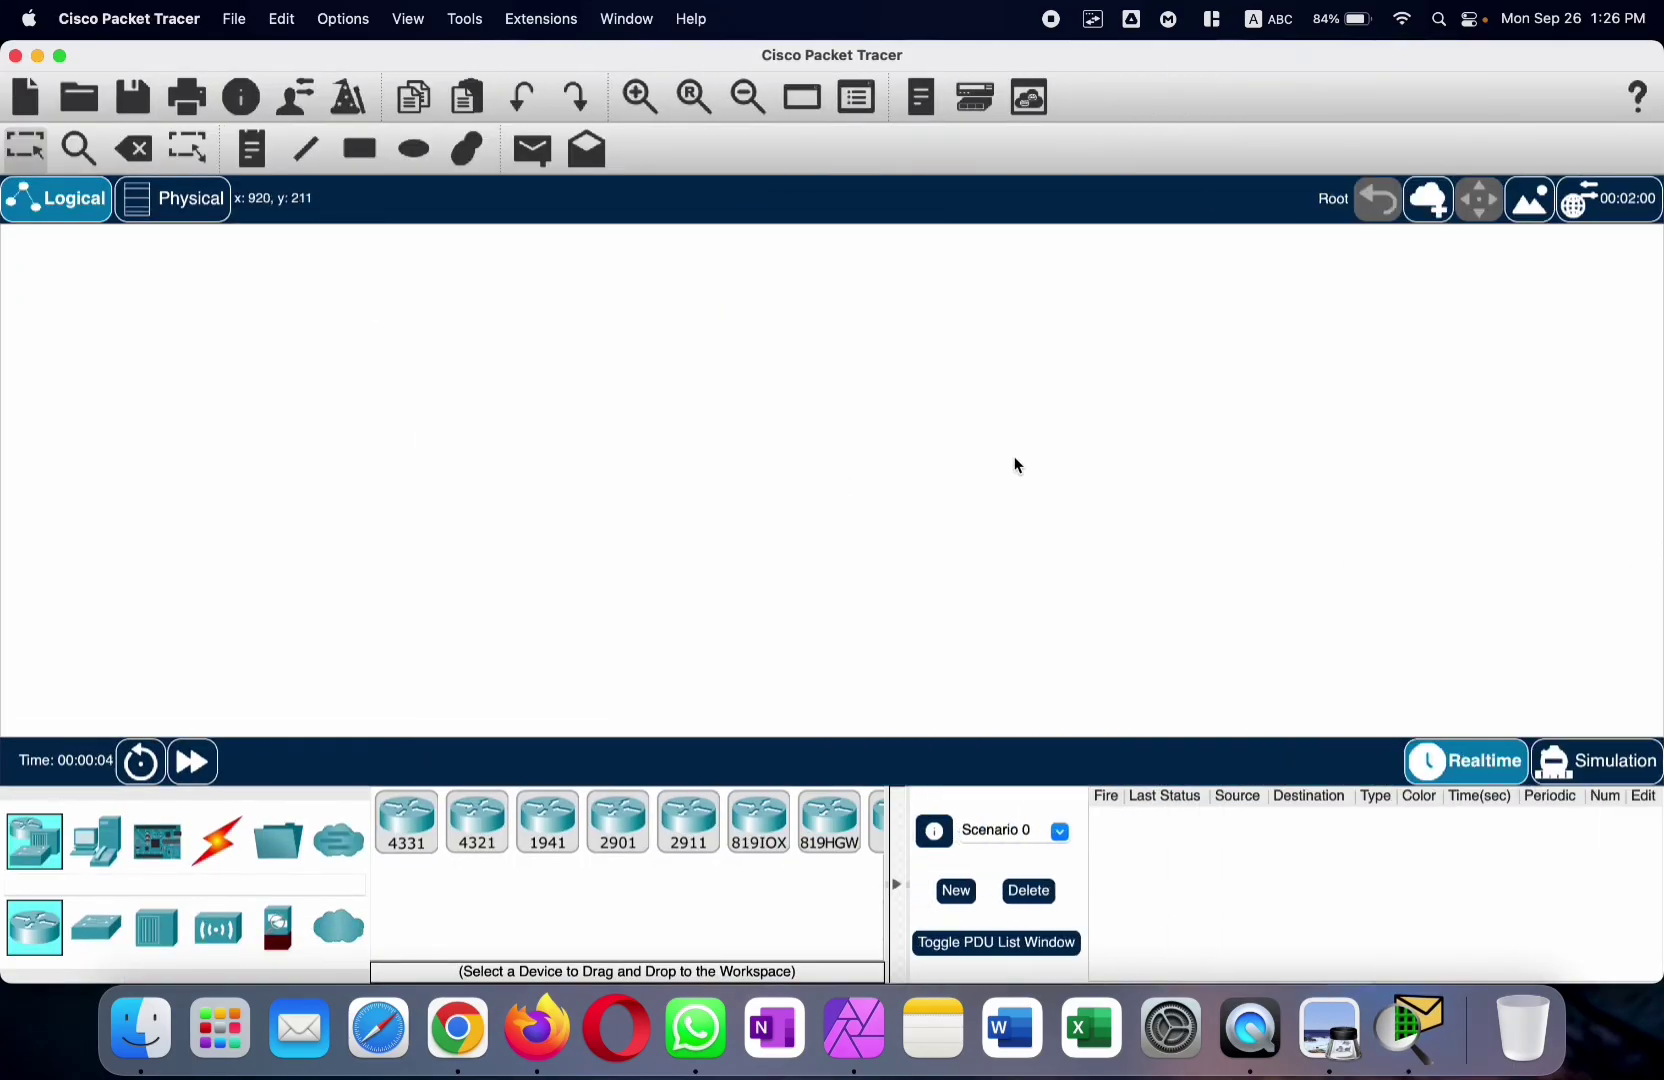